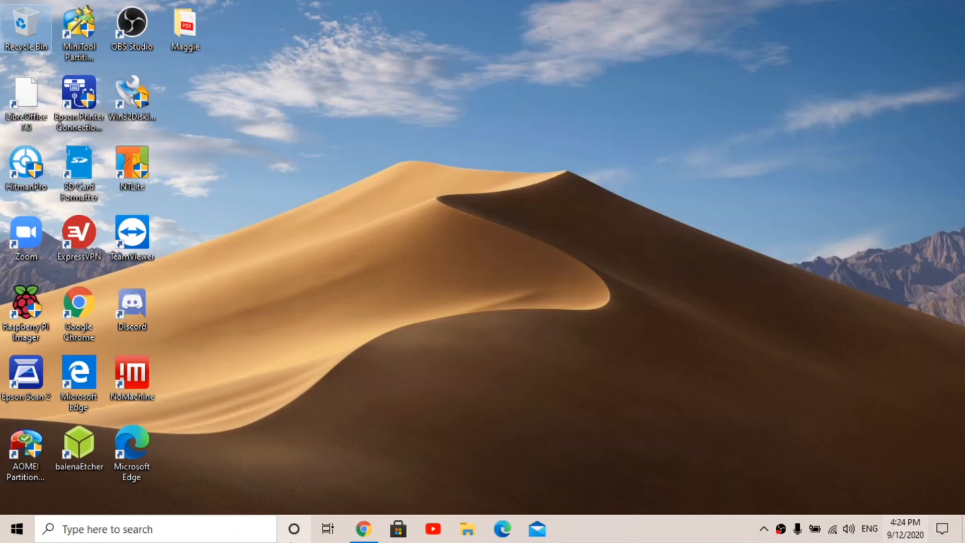
# Download the Pi 4 Debian image from the images page, cancelling the duplicate save
pyautogui.click(365, 529)
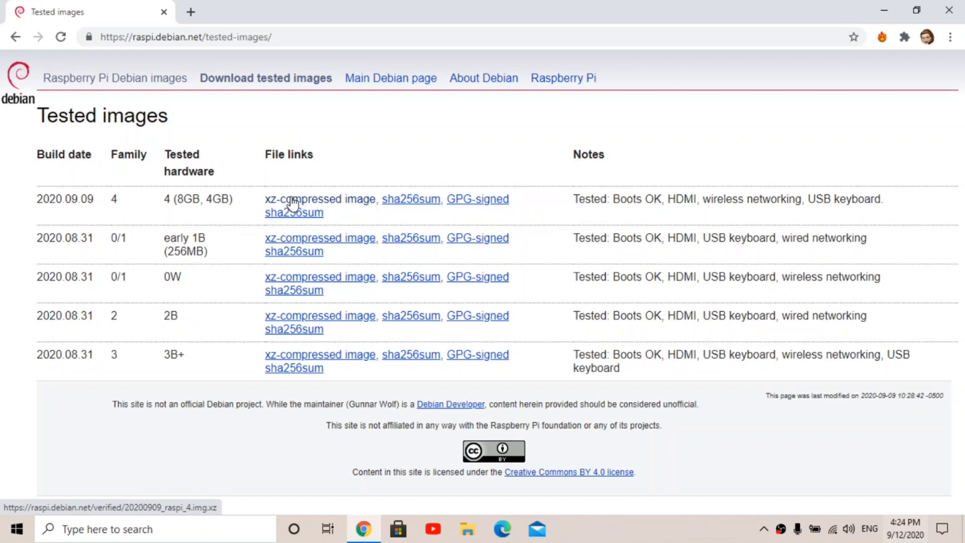
pyautogui.click(293, 202)
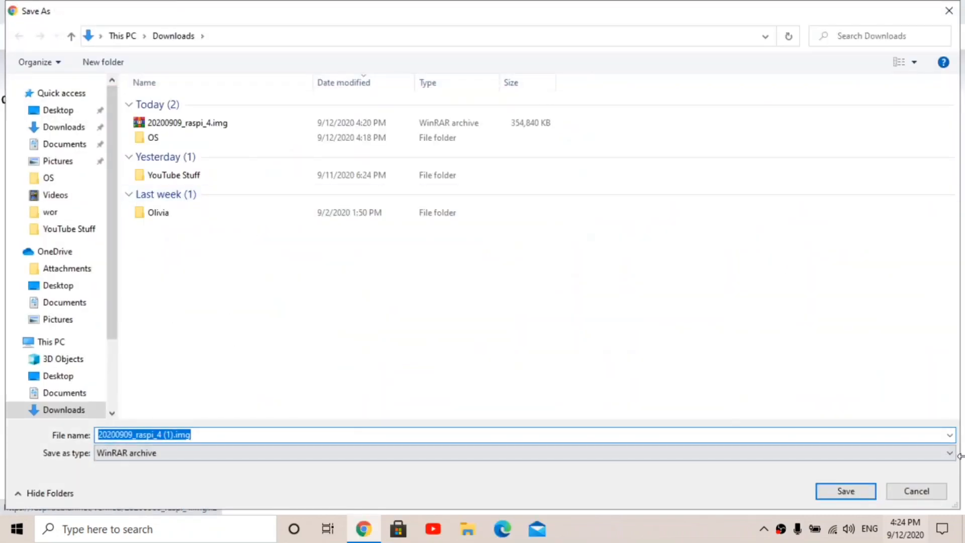
pyautogui.click(943, 497)
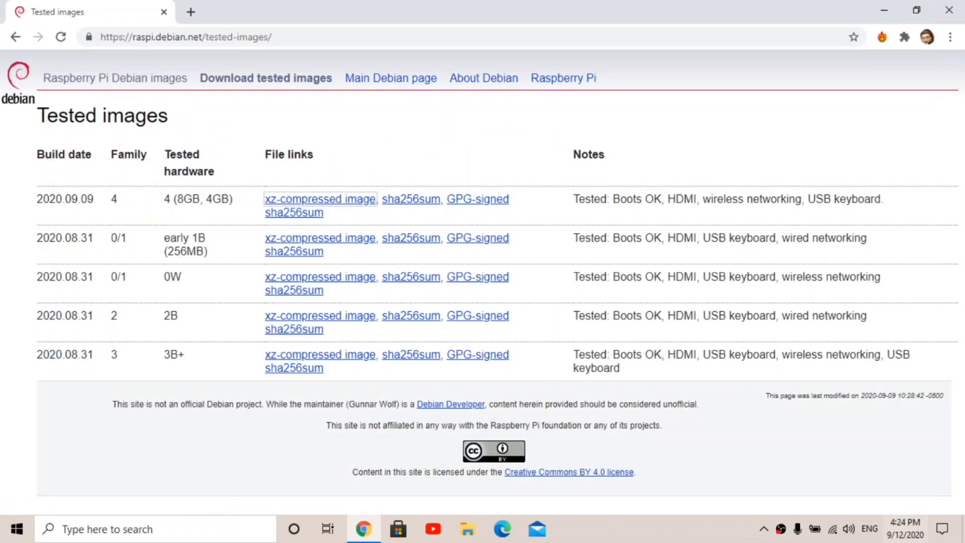
pyautogui.click(949, 11)
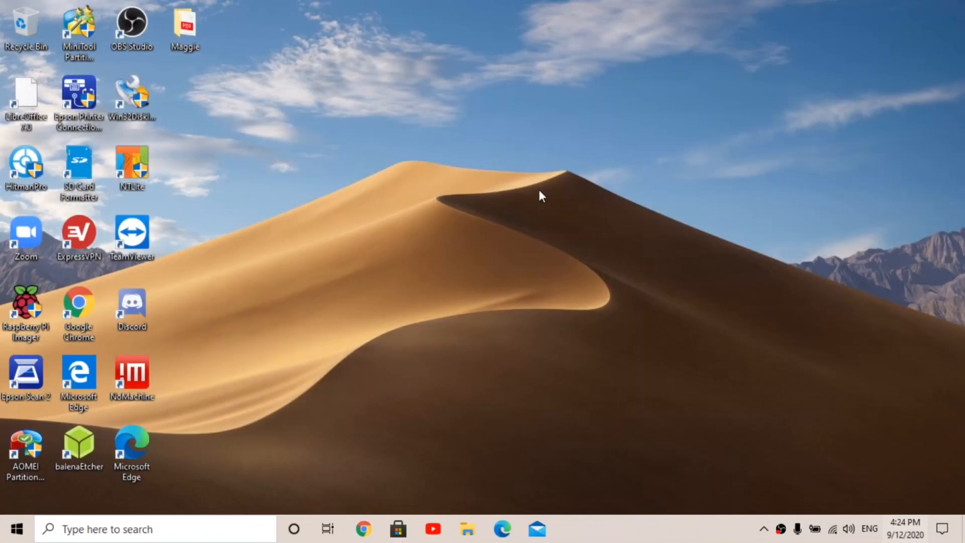
# Load 20200909_raspi_4.img from Downloads as the flash source, dismissing the target drive list
pyautogui.doubleClick(80, 449)
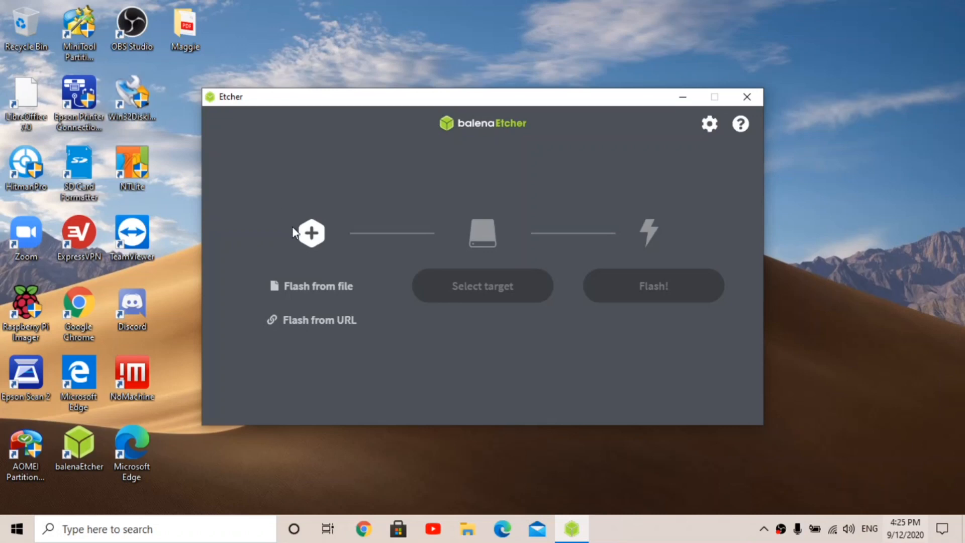
pyautogui.click(330, 294)
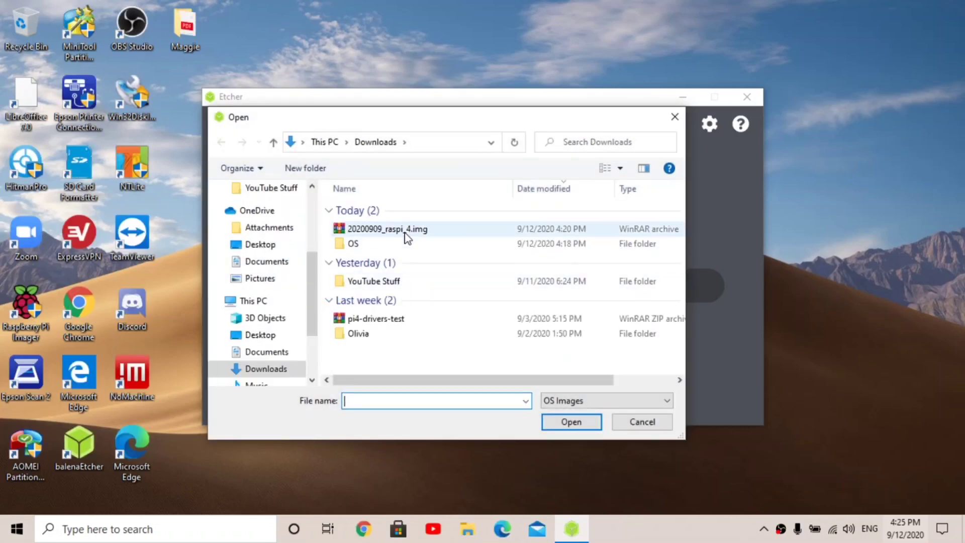
pyautogui.click(404, 233)
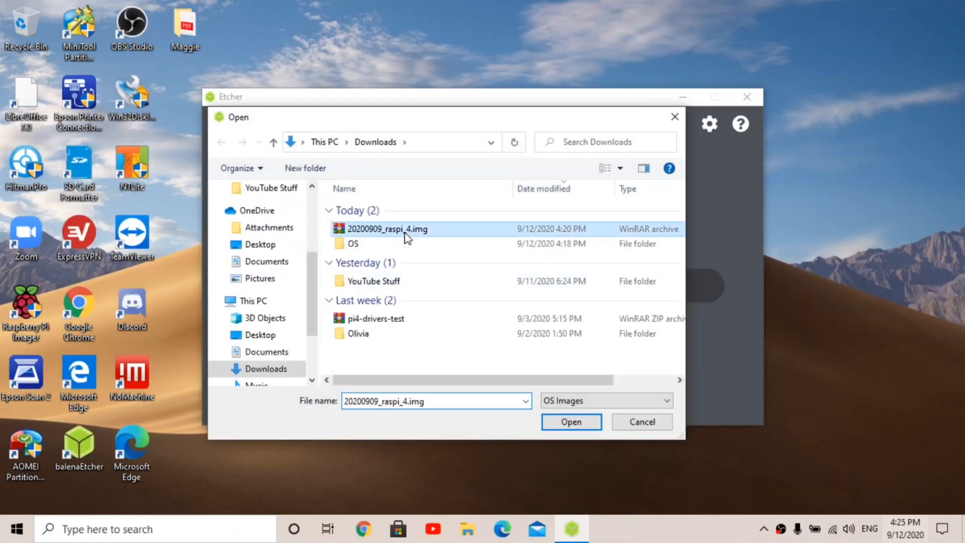
pyautogui.doubleClick(404, 233)
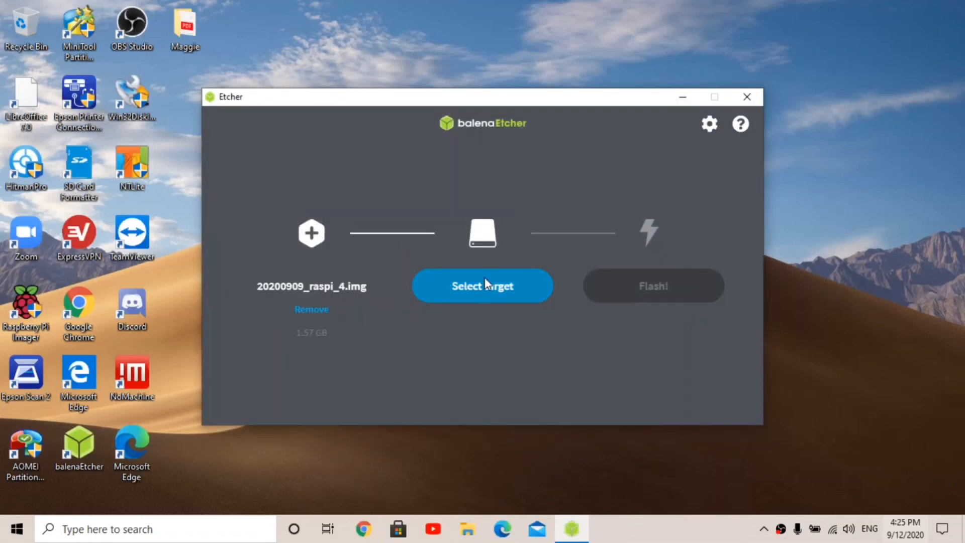
pyautogui.click(487, 286)
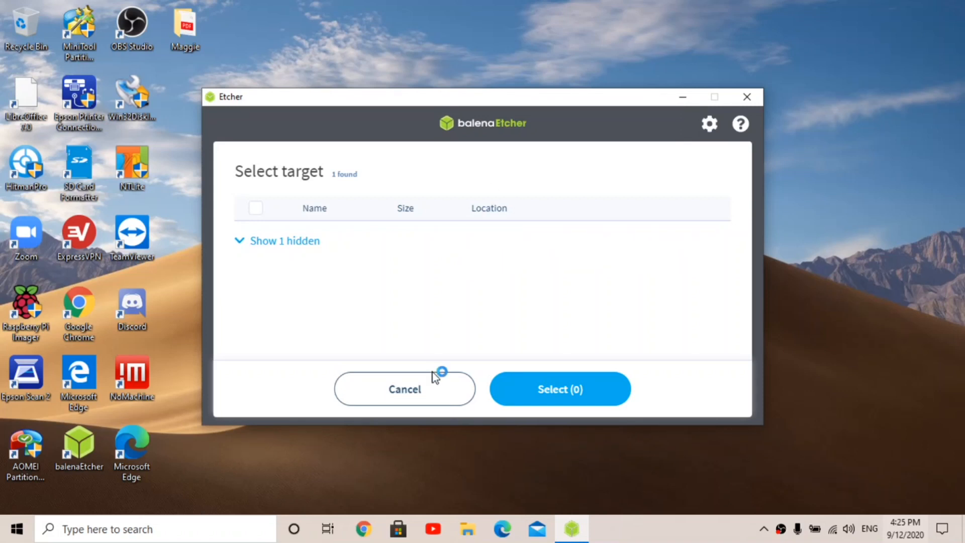
pyautogui.click(431, 388)
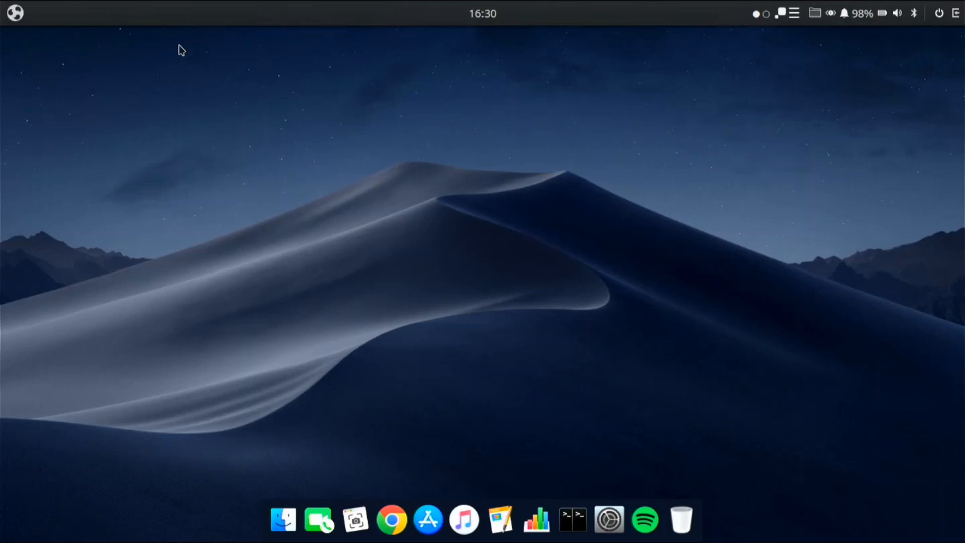
# Launch GParted from the applications menu and authenticate as root
pyautogui.click(14, 12)
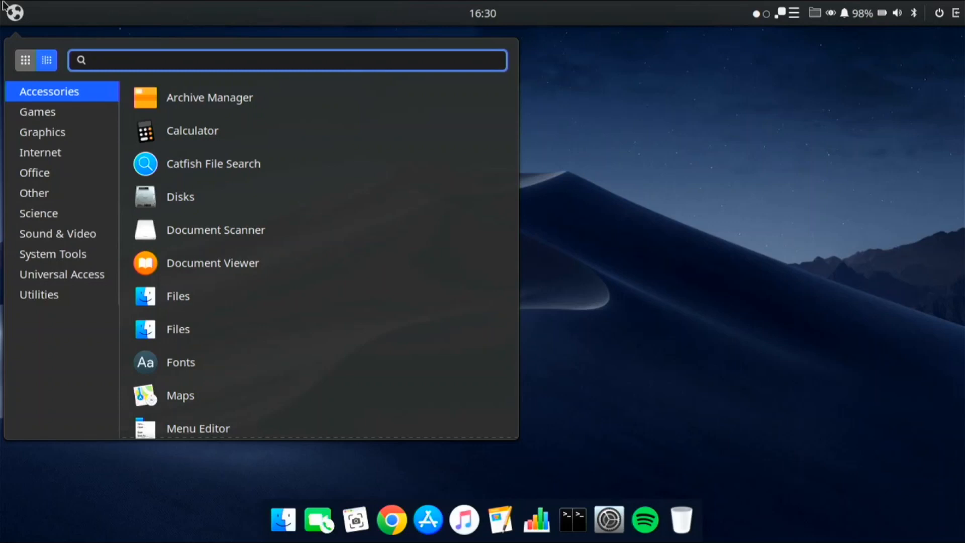
pyautogui.write('GP')
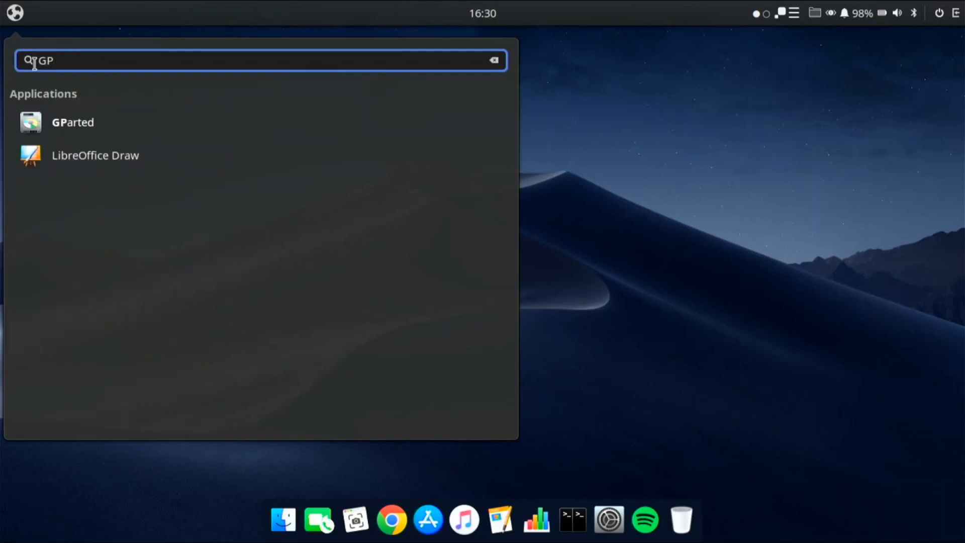
pyautogui.click(67, 134)
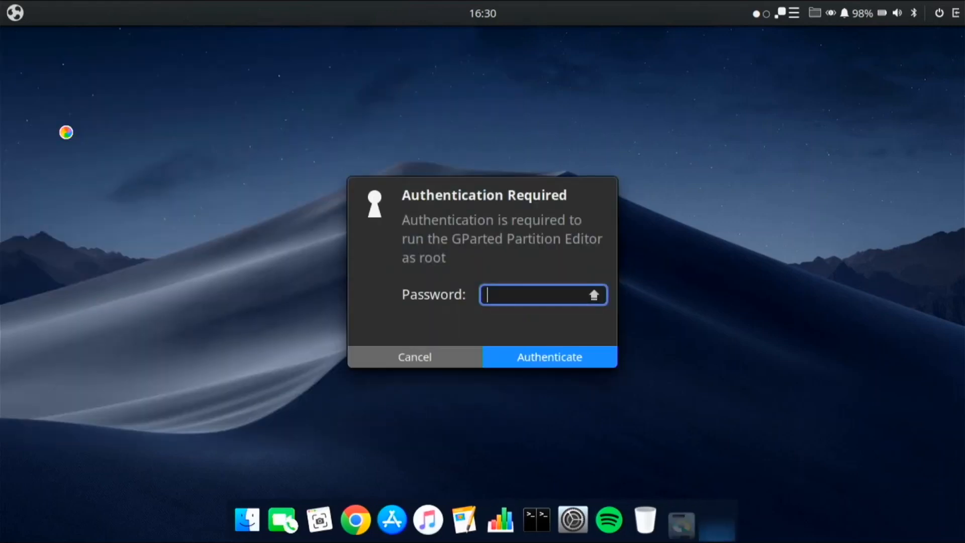
pyautogui.write('pa●●●●●●●●')
pyautogui.press('Return')
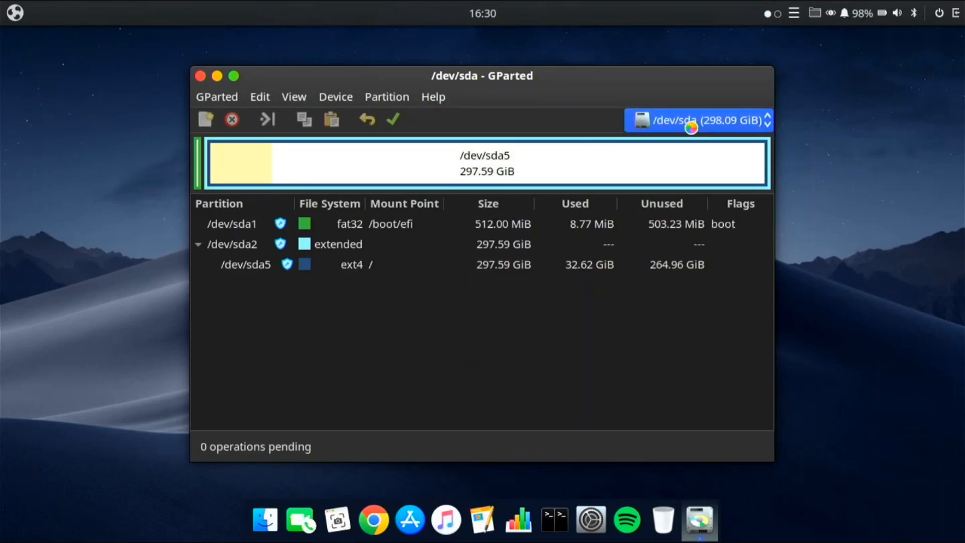
# Switch to the /dev/sdb card and select its /dev/sdb2 RASPIROOT partition
pyautogui.click(693, 123)
pyautogui.click(706, 148)
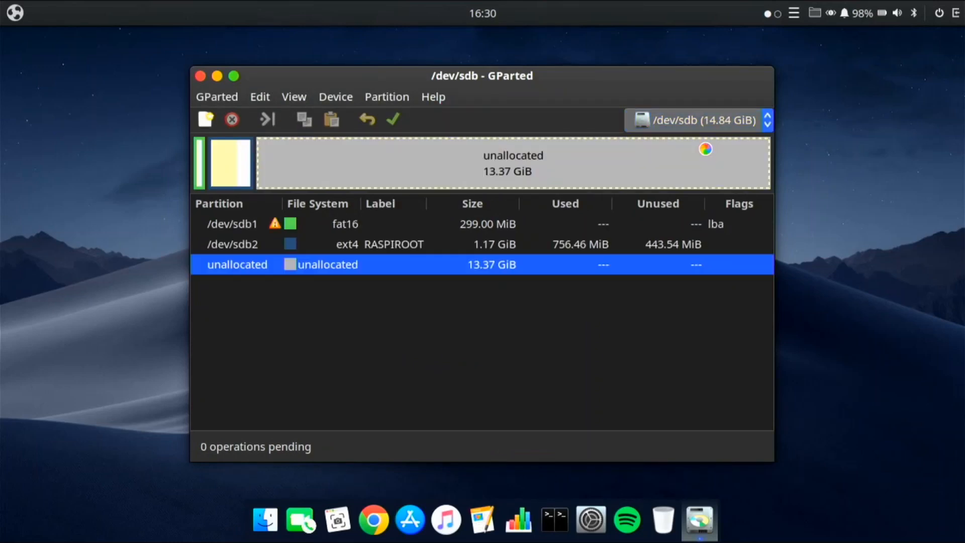
pyautogui.click(223, 166)
# Resize /dev/sdb2 to fill the card's free space at 14.54 GiB
pyautogui.rightClick(224, 166)
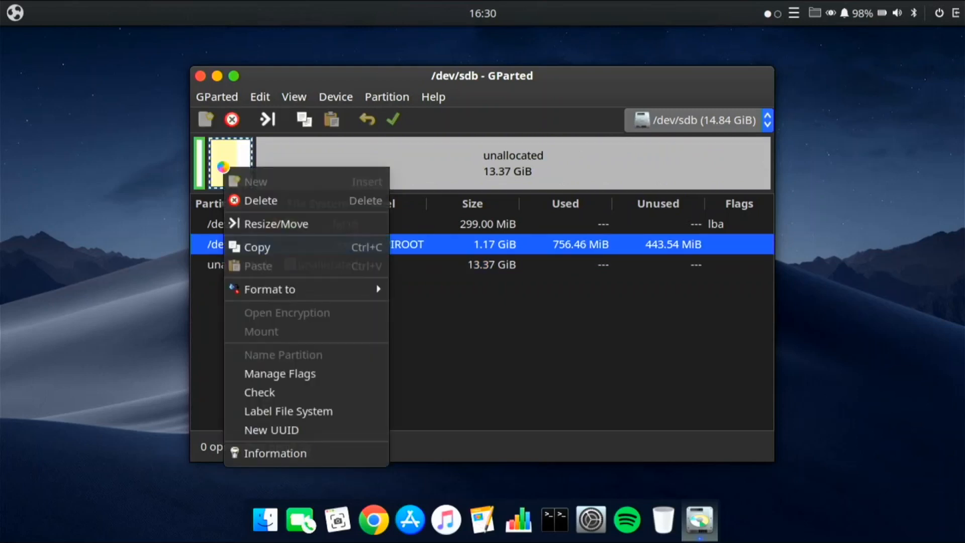
pyautogui.click(279, 227)
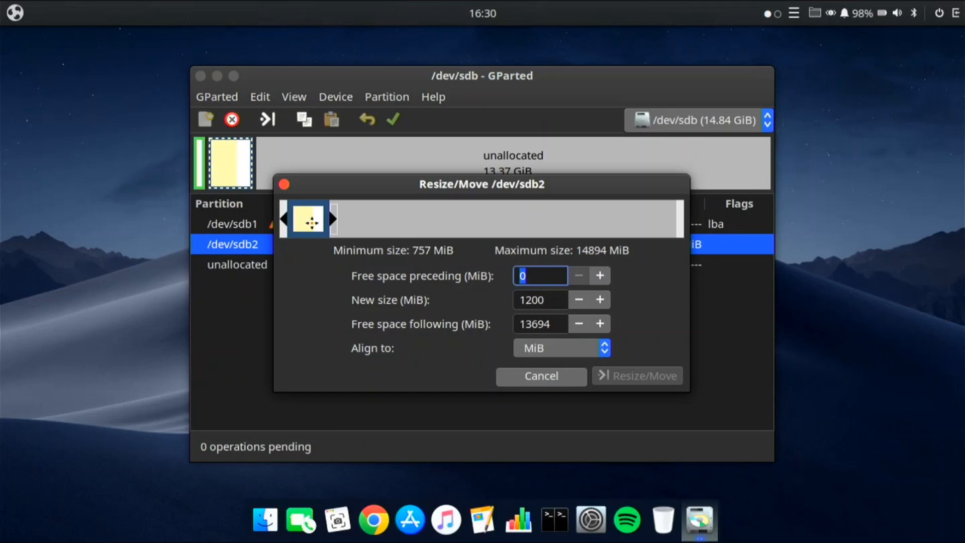
pyautogui.moveTo(331, 219)
pyautogui.mouseDown()
pyautogui.moveTo(630, 228)
pyautogui.moveTo(770, 263)
pyautogui.mouseUp()
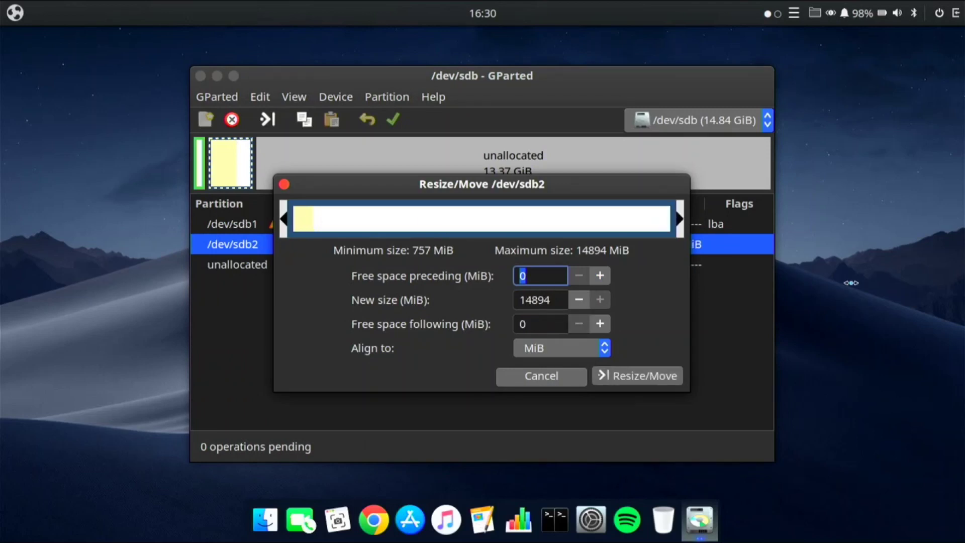
pyautogui.click(627, 370)
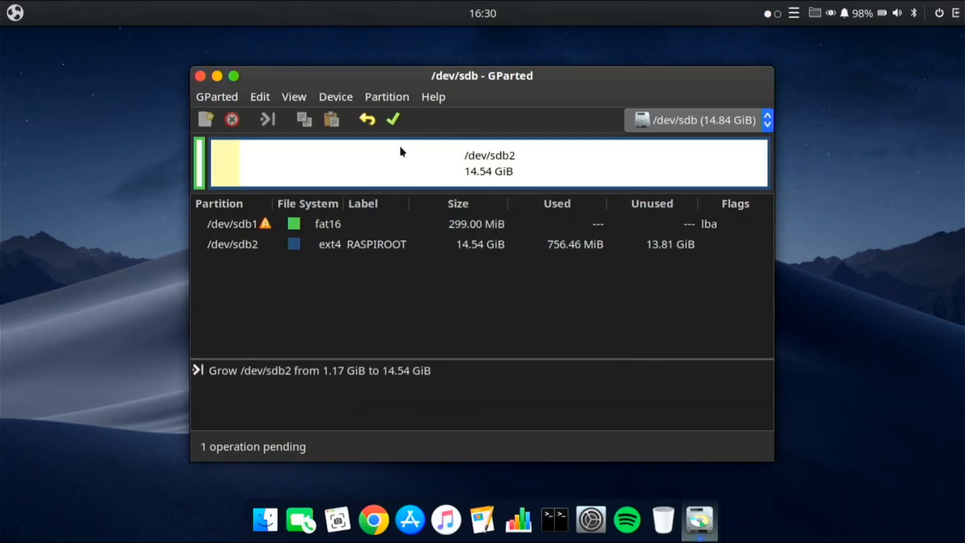
# Apply the pending partition operations and close the completed report
pyautogui.click(388, 120)
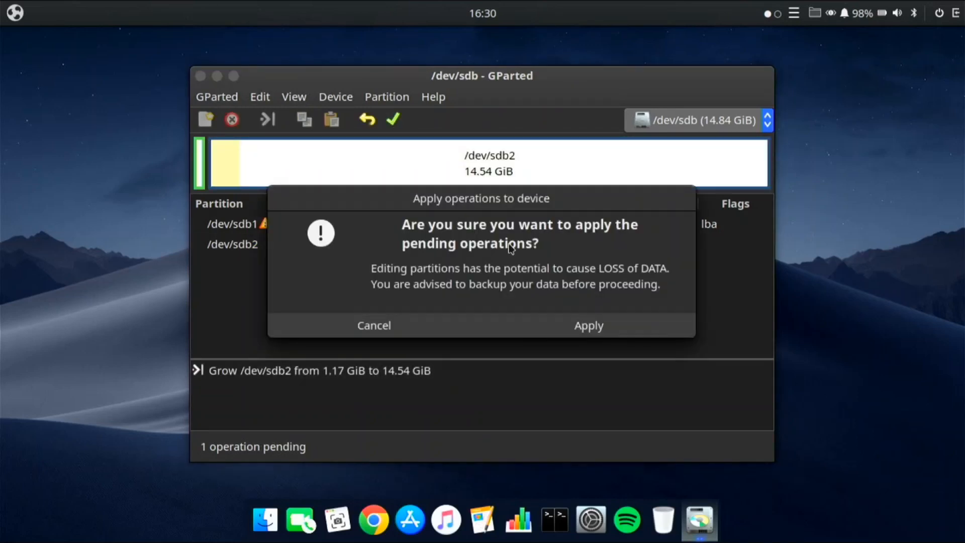
pyautogui.click(602, 327)
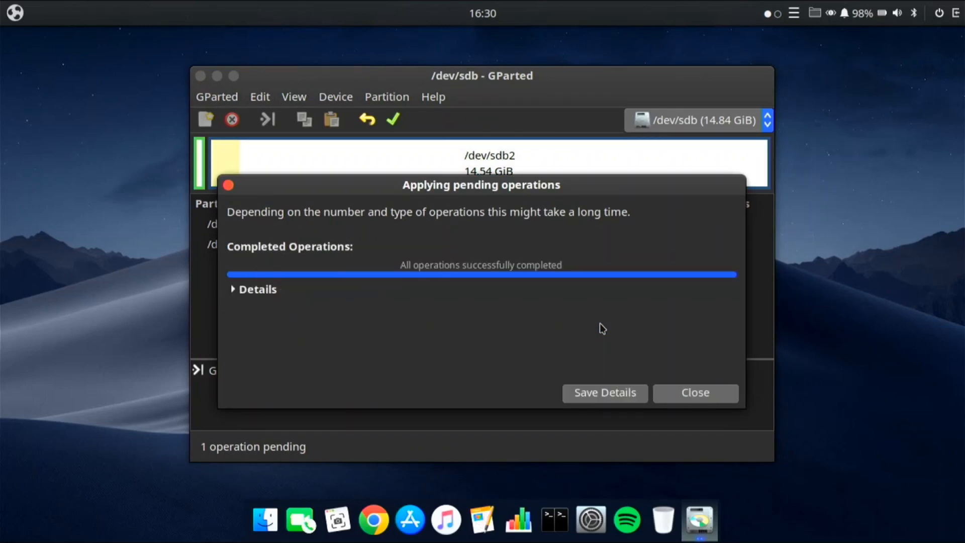
pyautogui.click(711, 392)
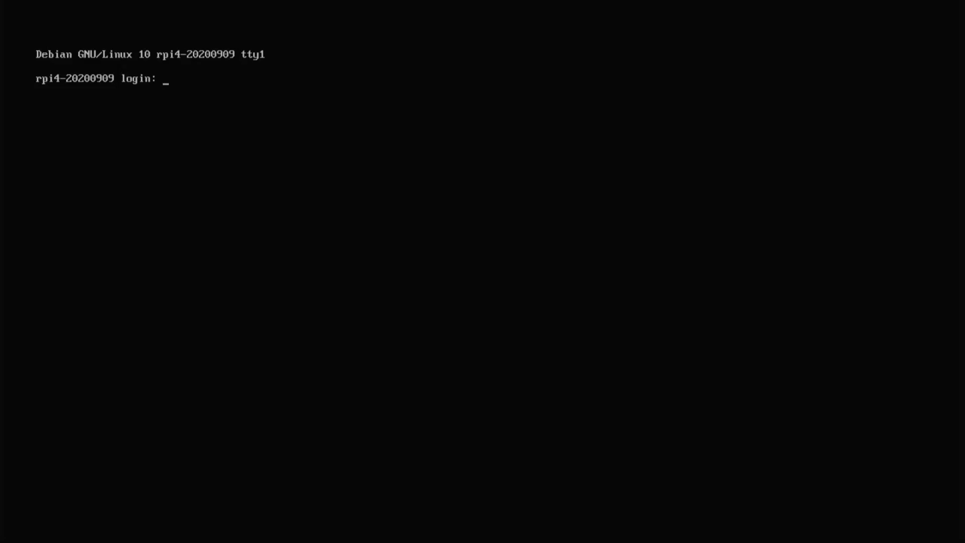
pyautogui.write('root')
# Log in as root and run apt update to refresh the package lists
pyautogui.press('Return')
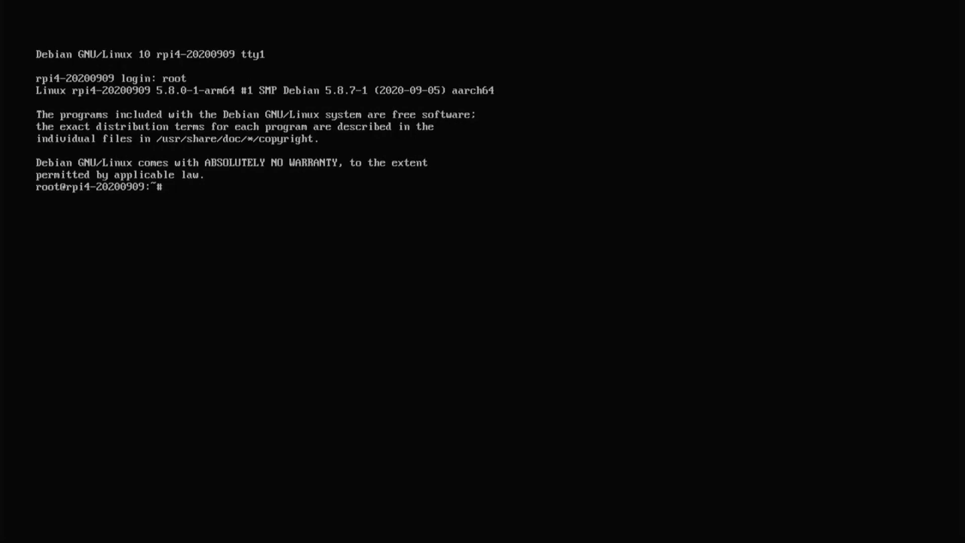
pyautogui.write(' apt update')
pyautogui.press('Return')
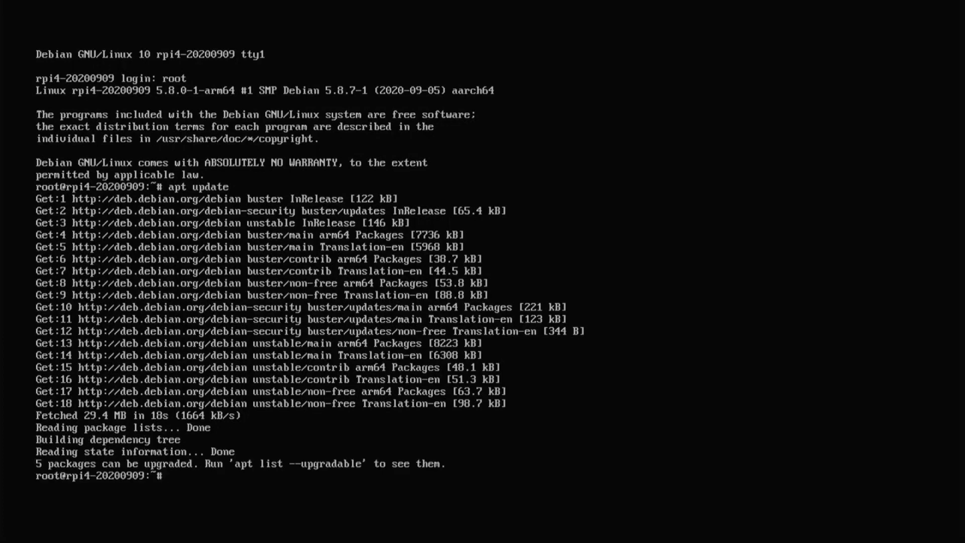
pyautogui.write('apt update')
# Run apt upgrade and confirm installing the 5 package upgrades
pyautogui.press('BackSpace')
pyautogui.press('BackSpace')
pyautogui.press('BackSpace')
pyautogui.press('BackSpace')
pyautogui.write('grade')
pyautogui.press('Return')
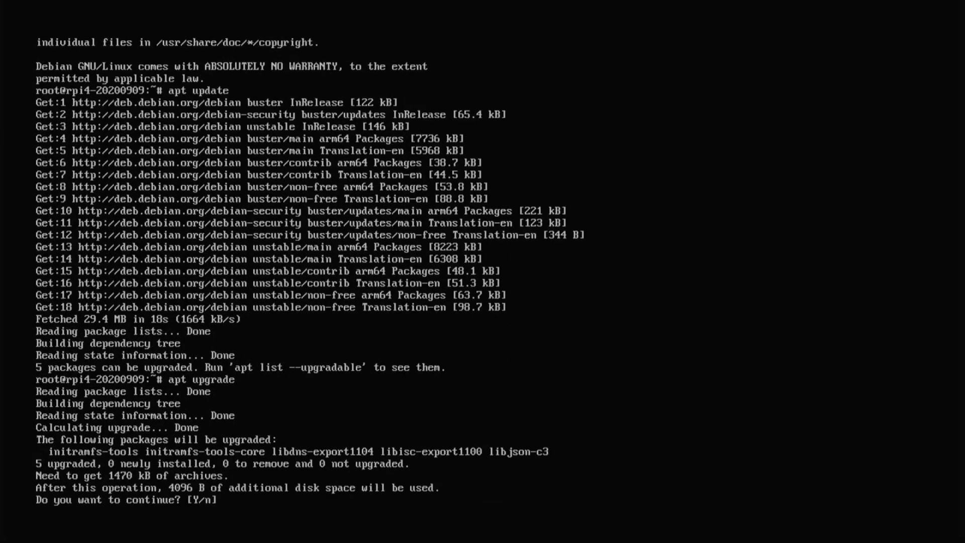
pyautogui.write('y')
pyautogui.press('Return')
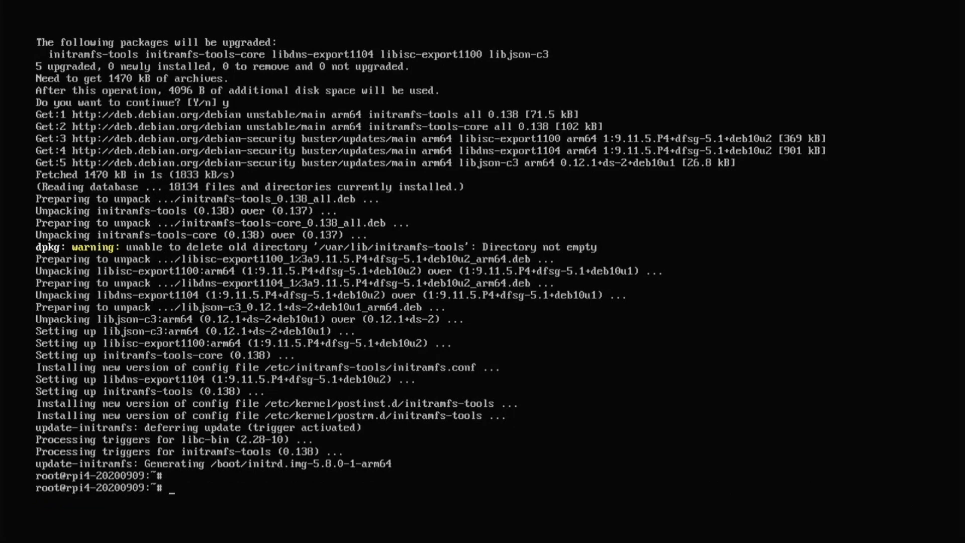
pyautogui.write('apt install xfce4')
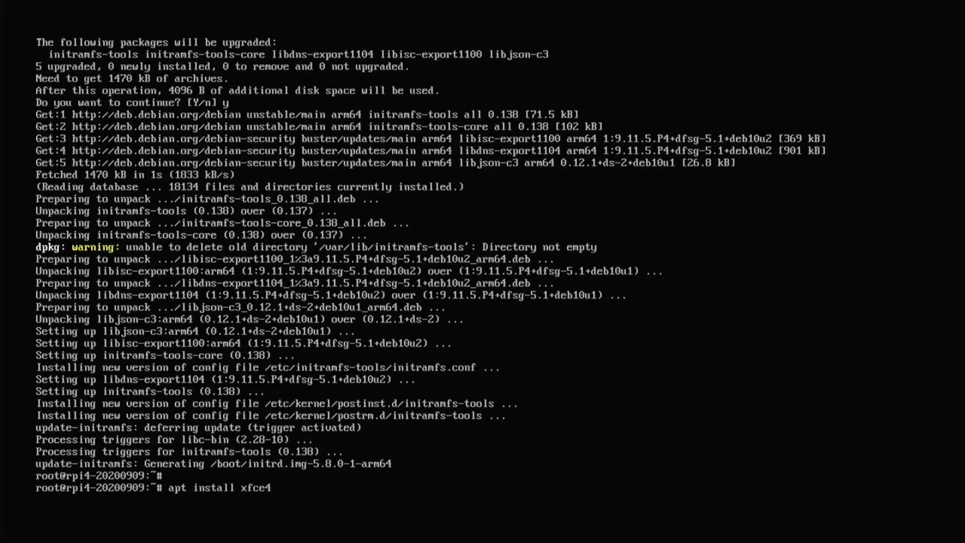
# Install xfce4 with apt, confirm the package list, then reboot the Pi
pyautogui.press('Return')
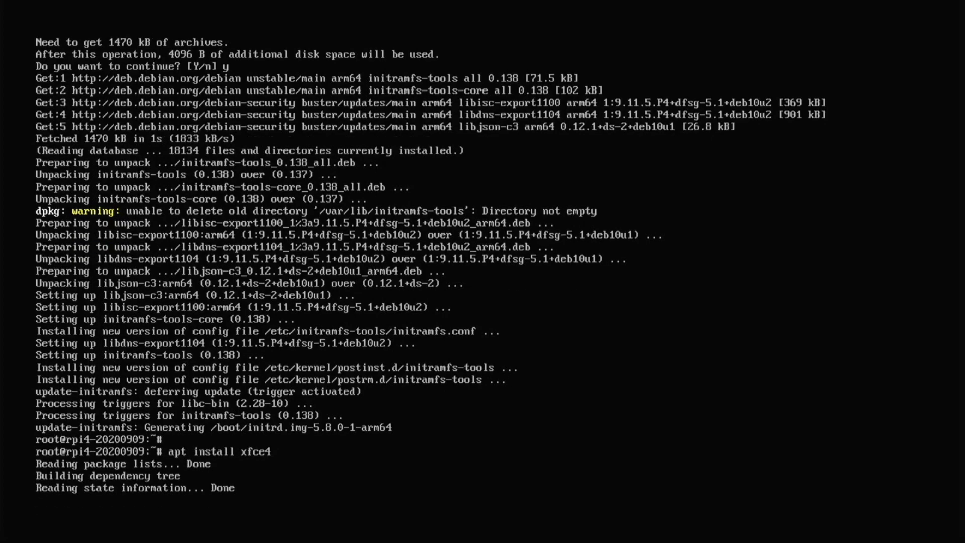
pyautogui.write('y')
pyautogui.press('Return')
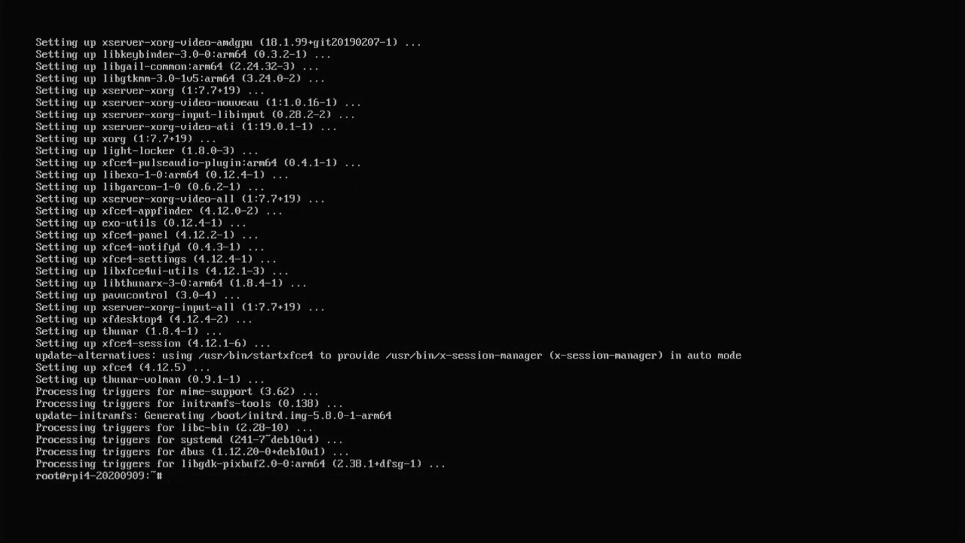
pyautogui.write('reboot')
pyautogui.press('Return')
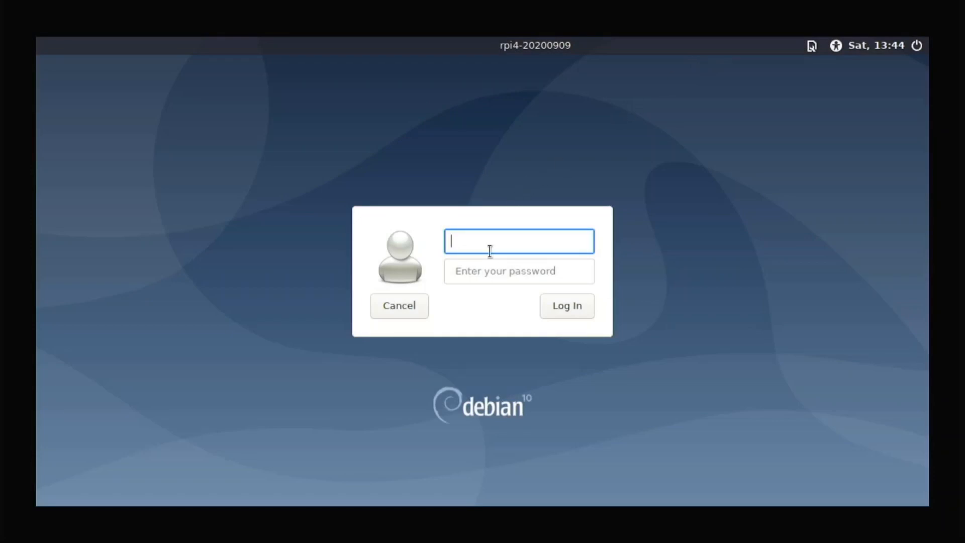
pyautogui.write('root')
# Sign in through LightDM as root with the password
pyautogui.press('Return')
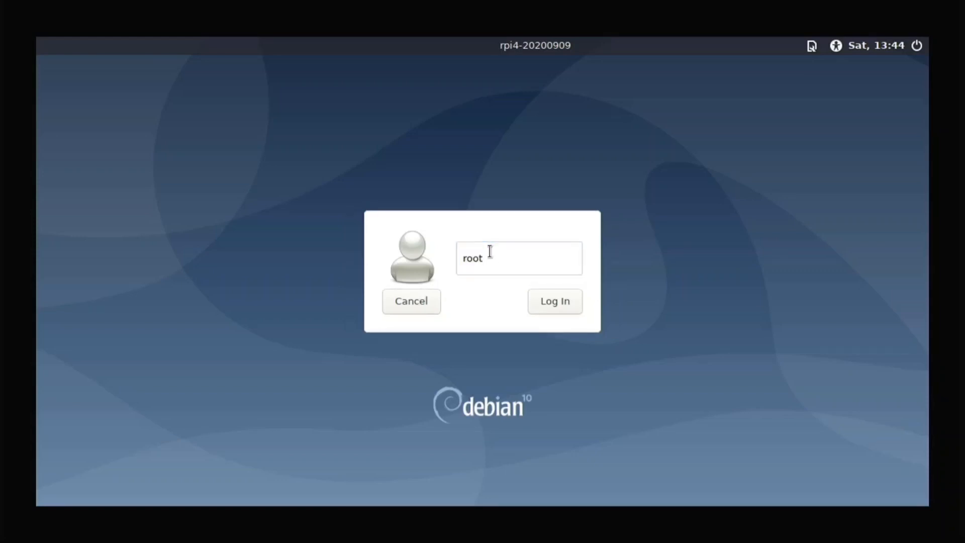
pyautogui.click(549, 303)
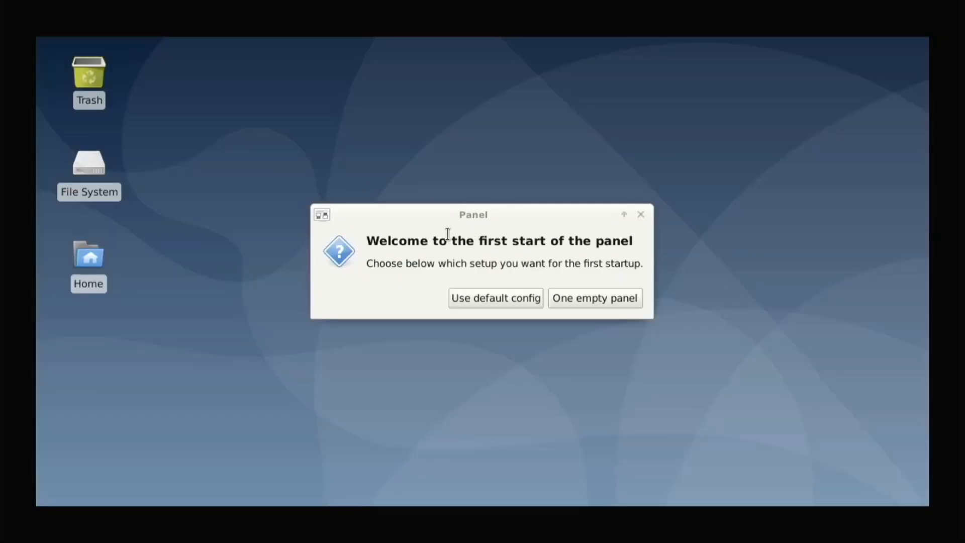
# Accept the default panel config, then try the dock web browser and dismiss its launch error
pyautogui.click(517, 298)
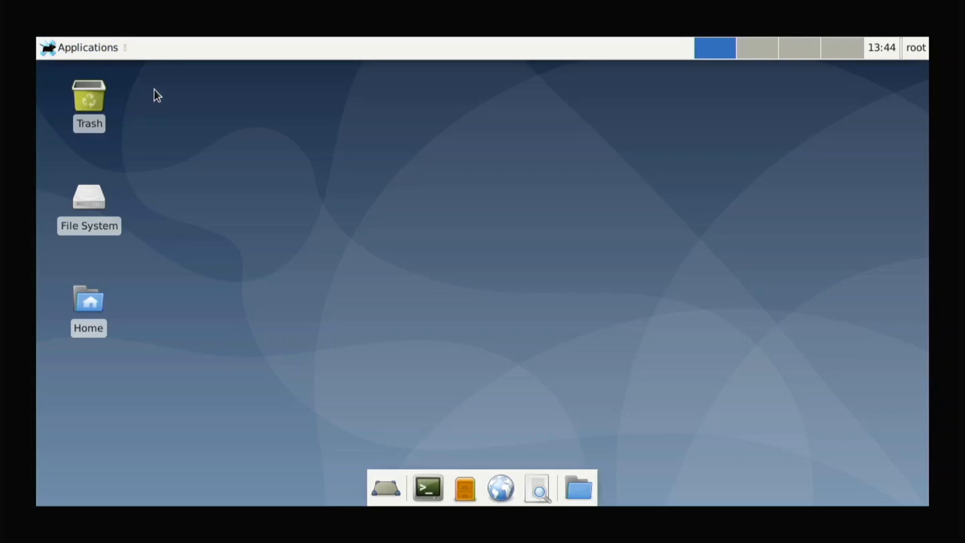
pyautogui.click(81, 47)
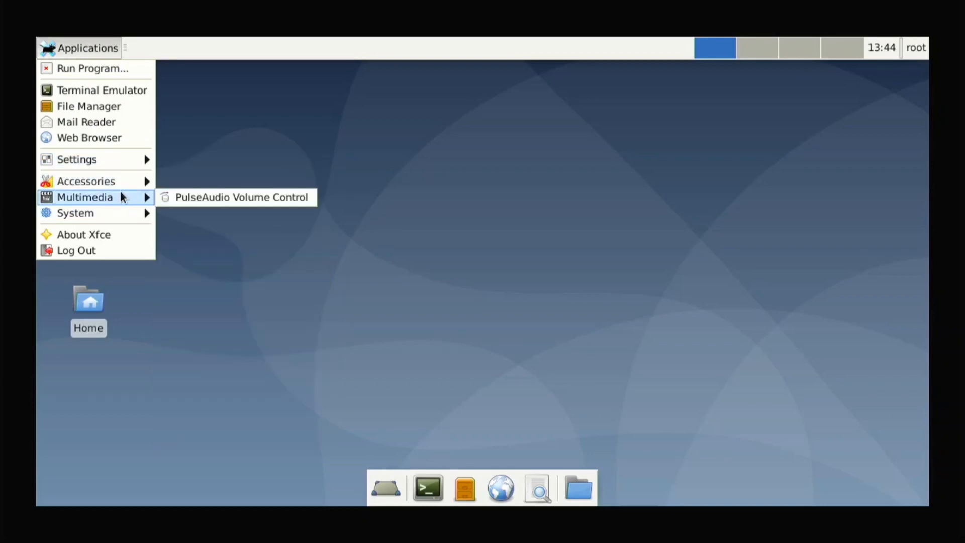
pyautogui.moveTo(75, 213)
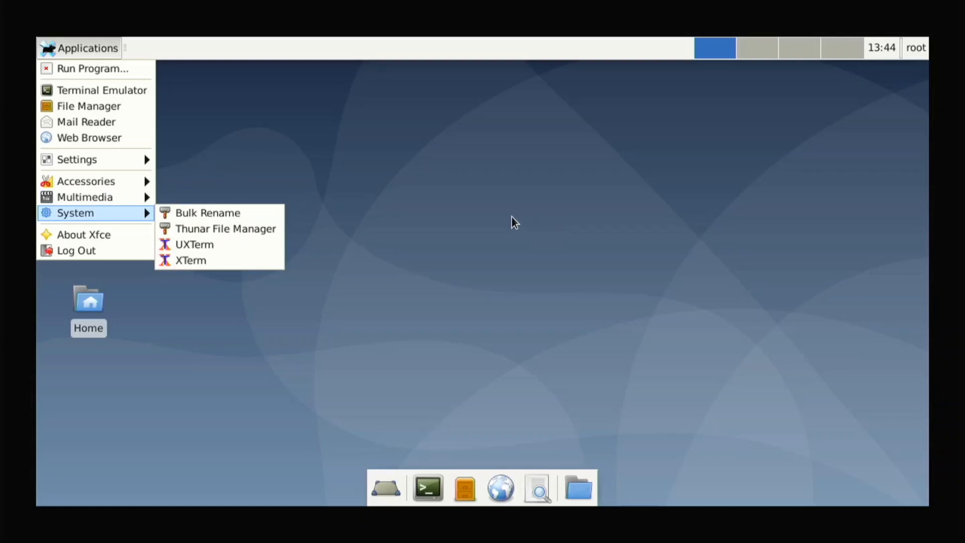
pyautogui.click(501, 230)
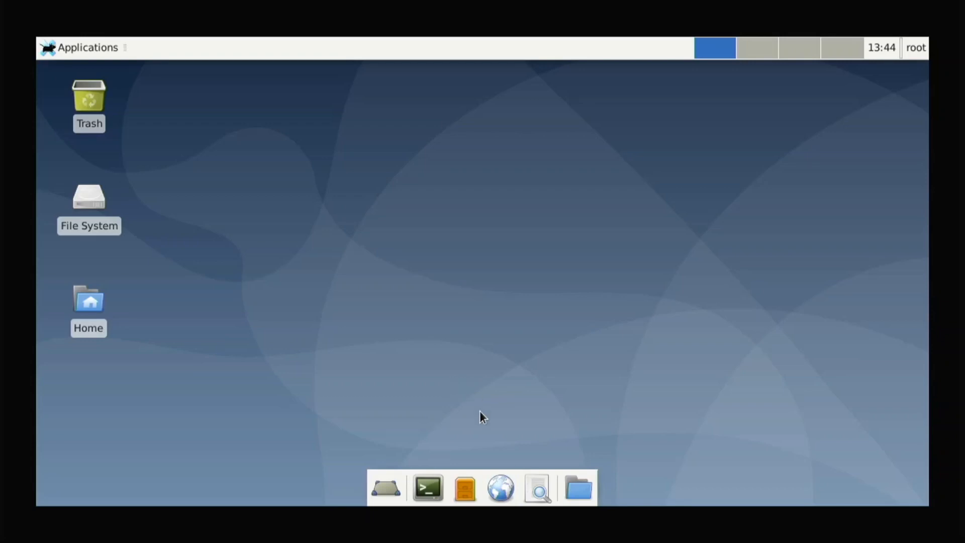
pyautogui.click(513, 489)
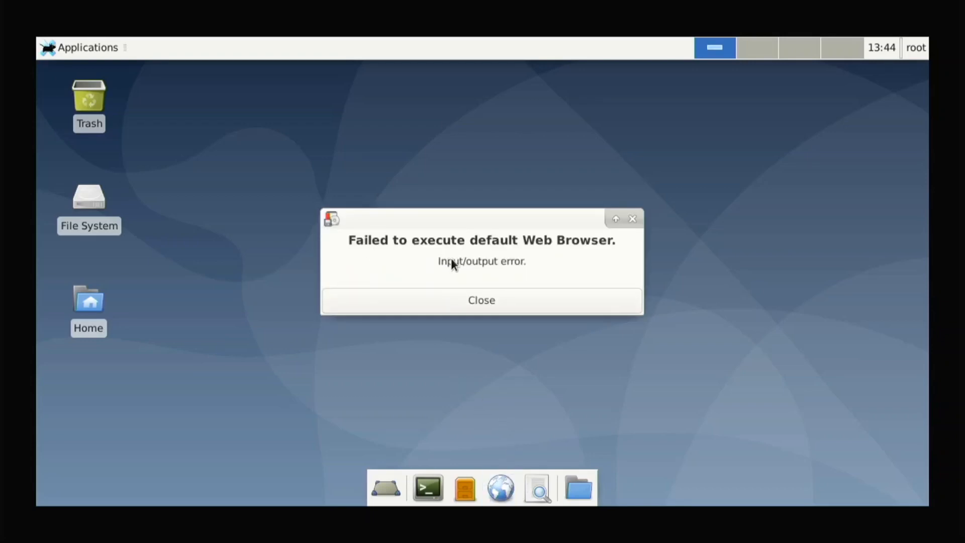
pyautogui.click(509, 299)
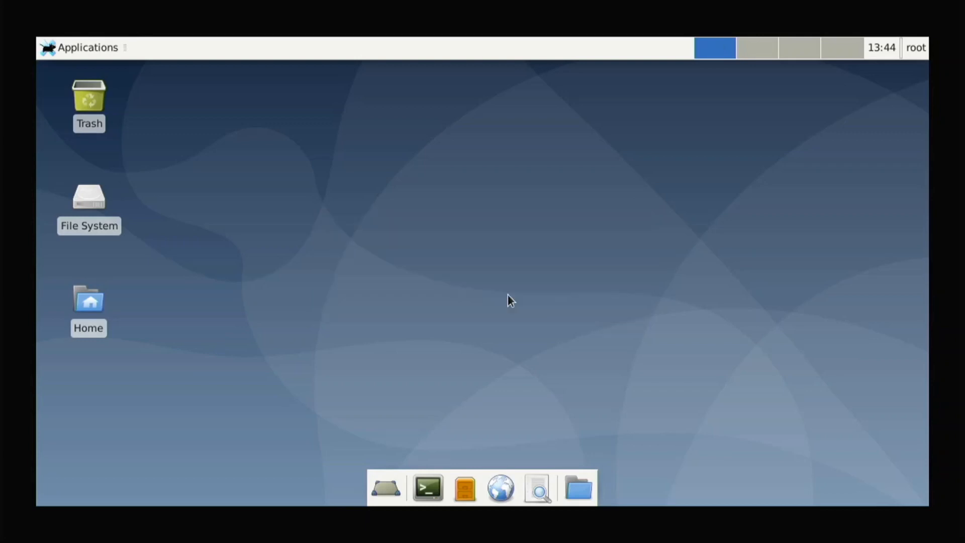
# Run apt install firefox-esr in a new UXTerm, confirm, and centre the terminal window
pyautogui.click(434, 482)
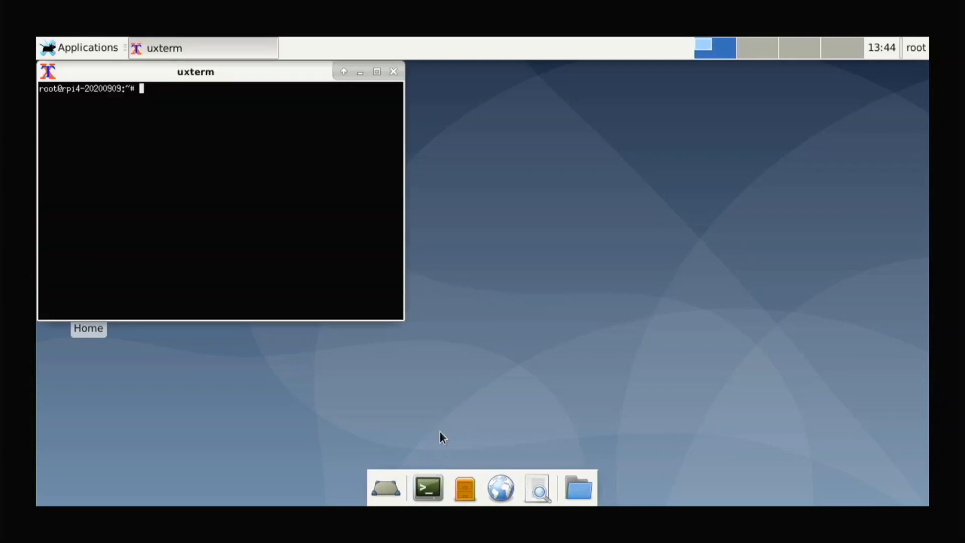
pyautogui.write('apt install firefox-esr')
pyautogui.press('Return')
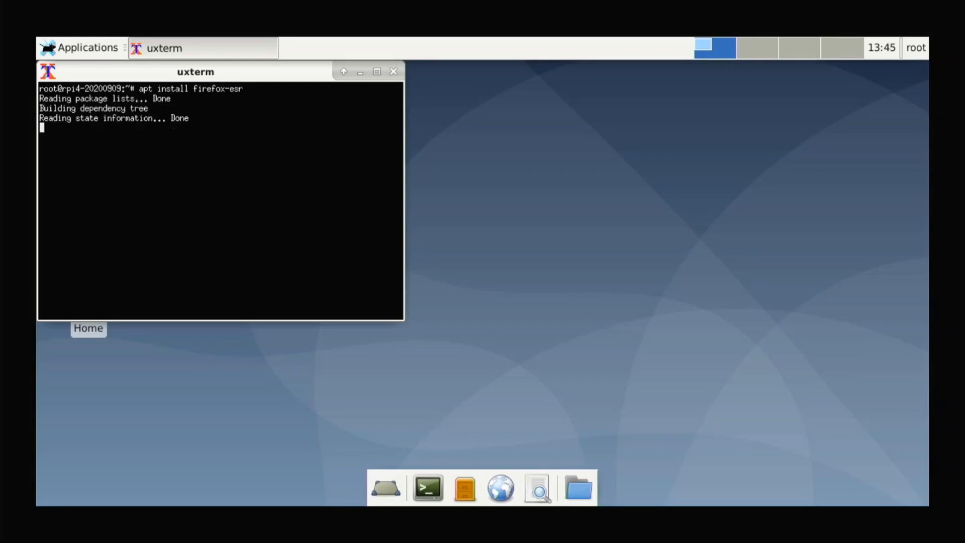
pyautogui.write('y')
pyautogui.press('Return')
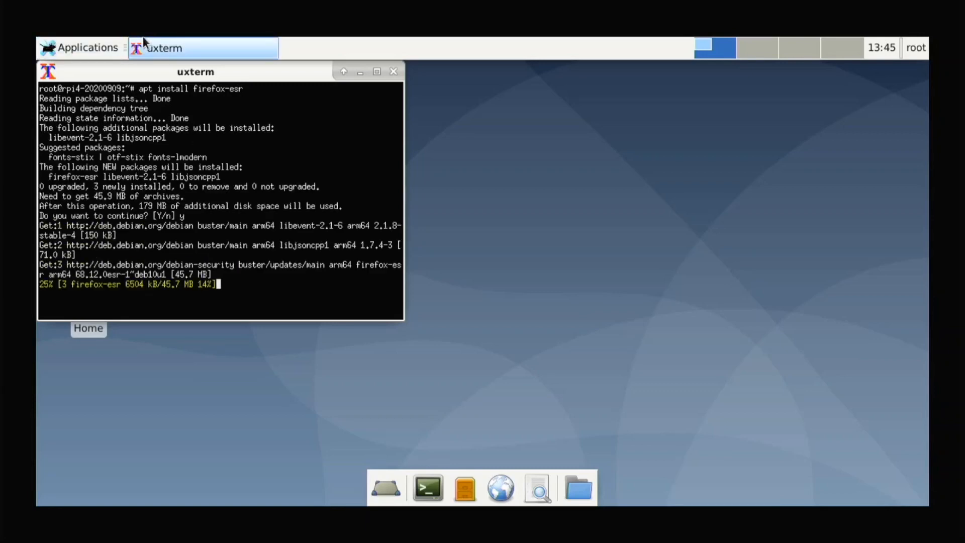
pyautogui.moveTo(176, 81)
pyautogui.mouseDown()
pyautogui.moveTo(382, 129)
pyautogui.moveTo(528, 144)
pyautogui.mouseUp()
pyautogui.click(76, 301)
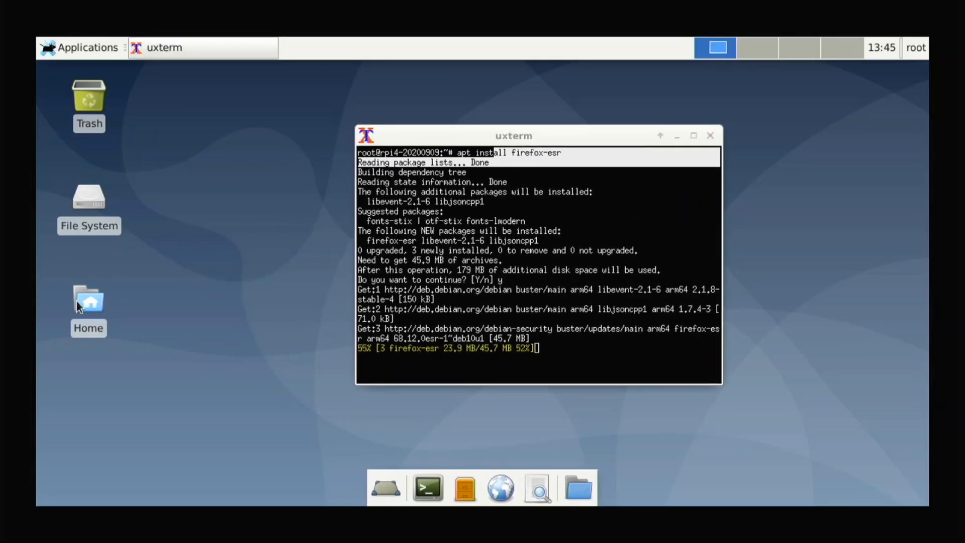
# Browse root's home and Downloads folders in Thunar, then close it
pyautogui.doubleClick(77, 301)
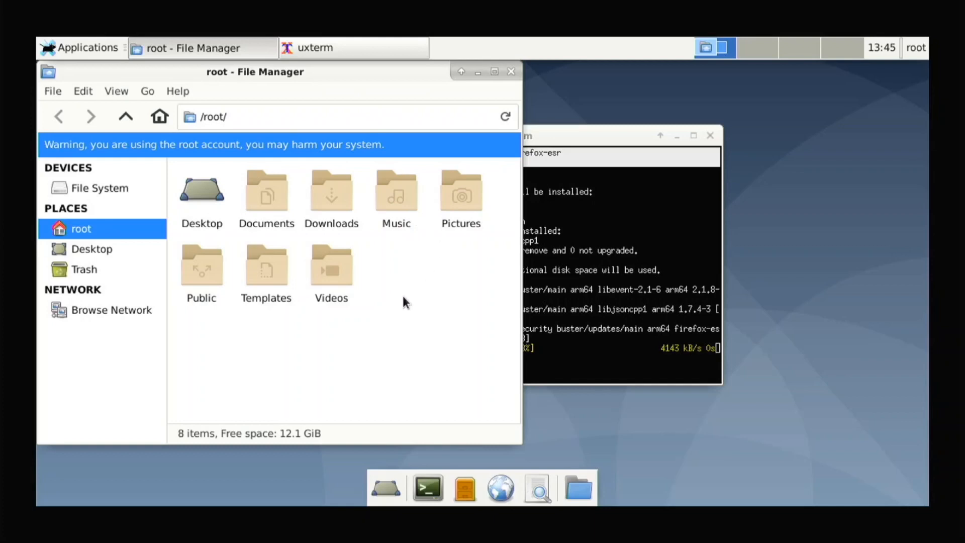
pyautogui.doubleClick(320, 198)
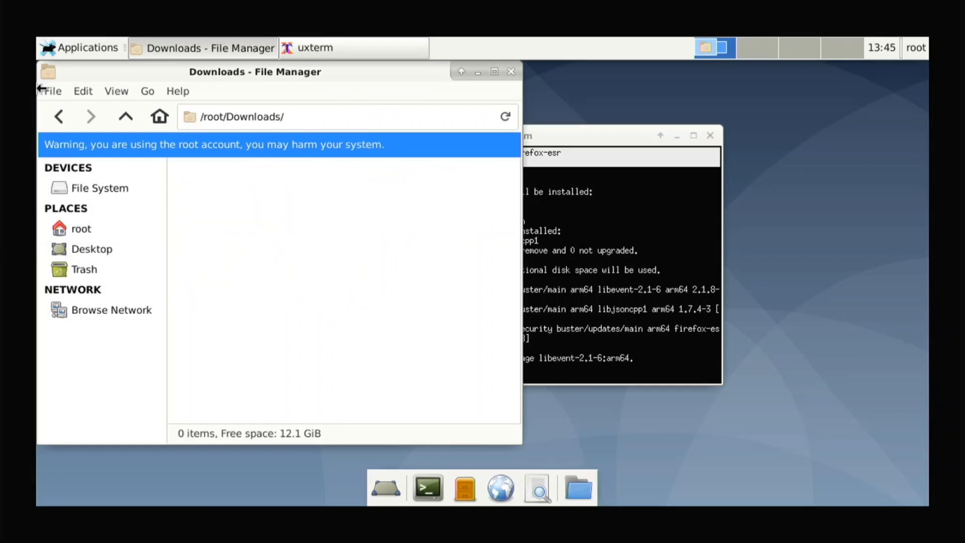
pyautogui.click(58, 116)
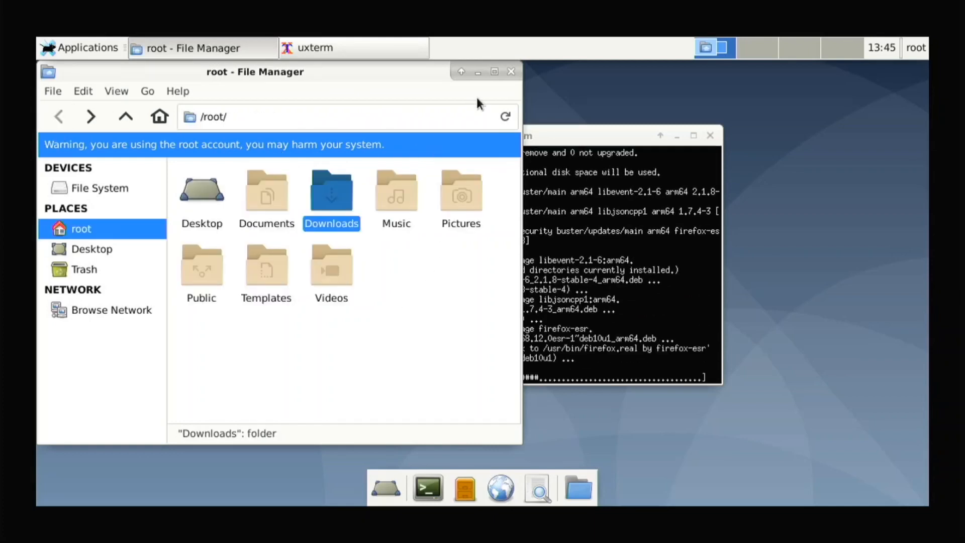
pyautogui.click(510, 72)
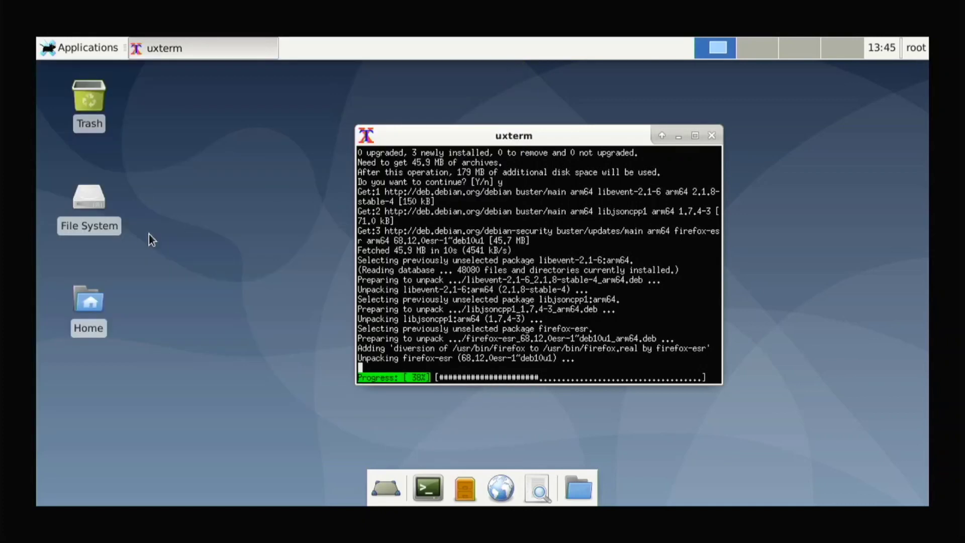
# Browse the File System folder, close Thunar, and dismiss the dock places menu
pyautogui.doubleClick(72, 208)
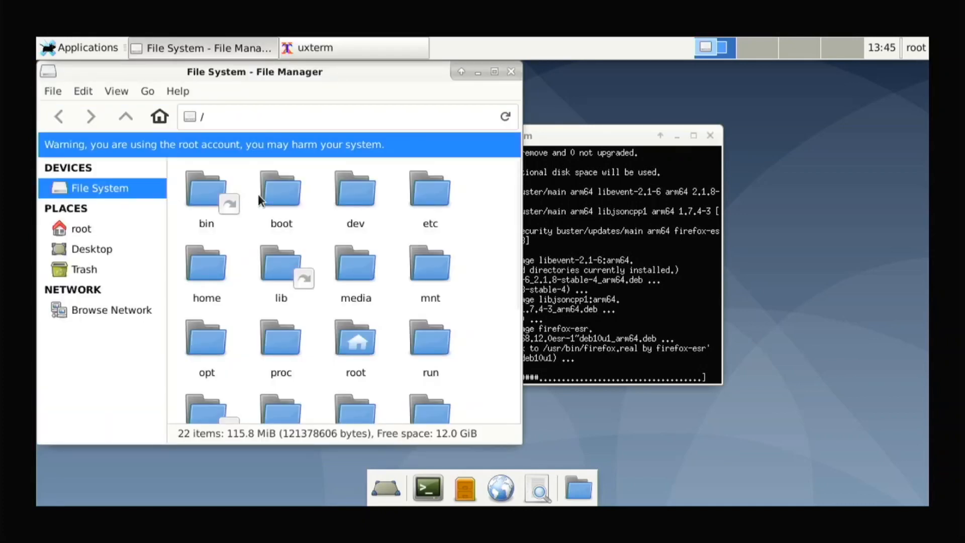
pyautogui.scroll(-5, 327, 379)
pyautogui.scroll(4, 347, 347)
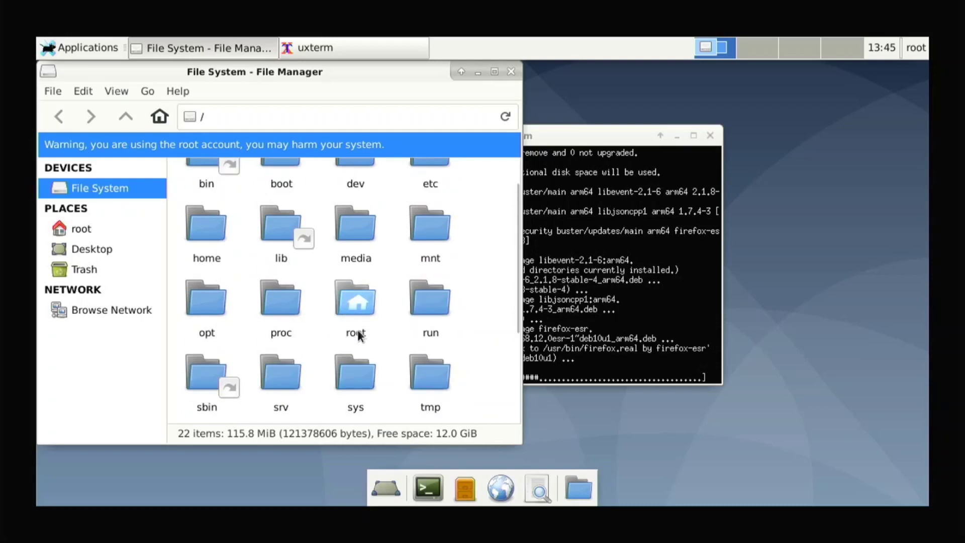
pyautogui.click(511, 72)
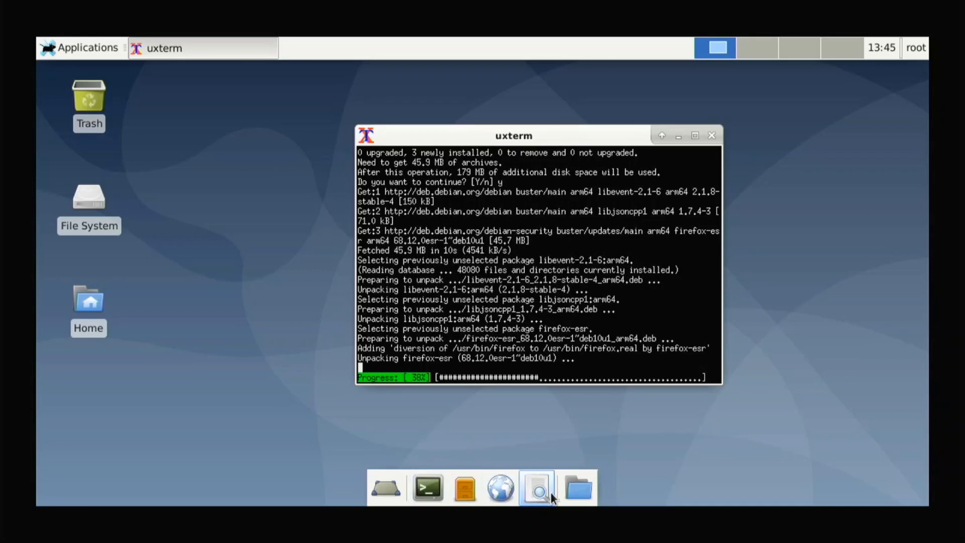
pyautogui.click(572, 490)
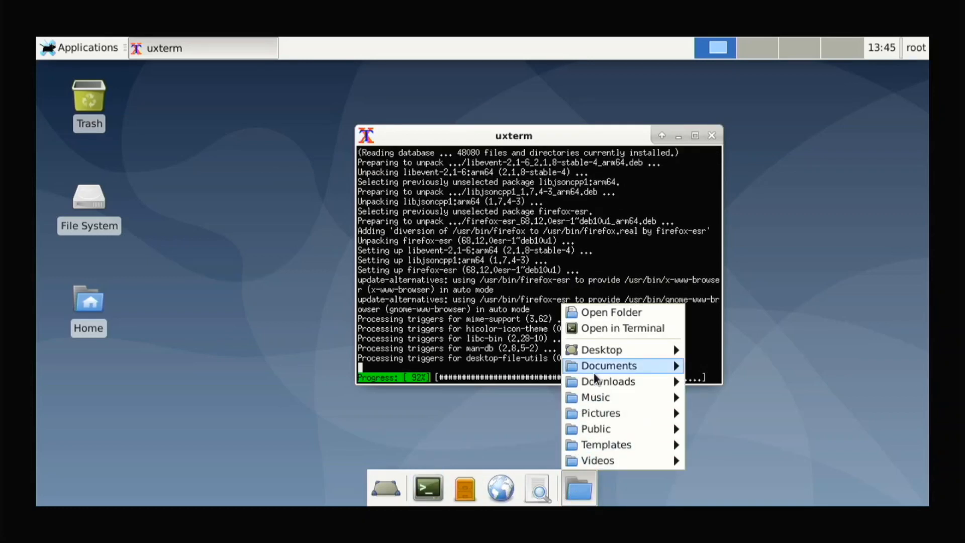
pyautogui.moveTo(601, 414)
pyautogui.click(436, 326)
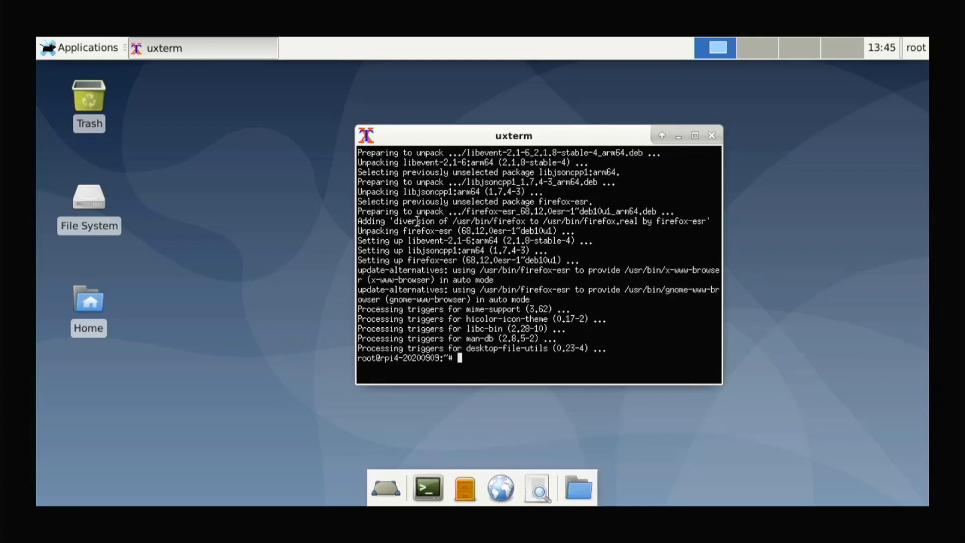
# Close uxterm and start Firefox ESR from Applications > Internet
pyautogui.click(712, 135)
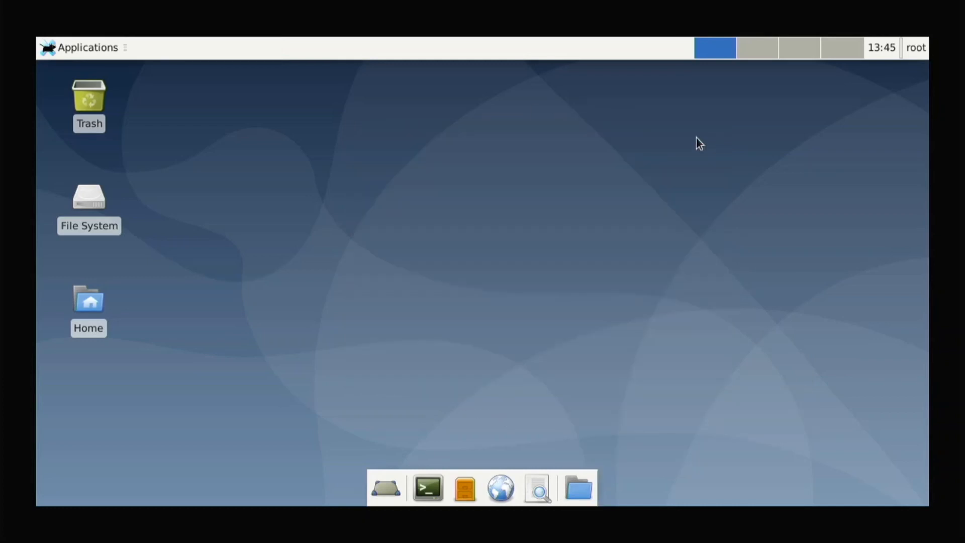
pyautogui.click(76, 48)
pyautogui.moveTo(76, 197)
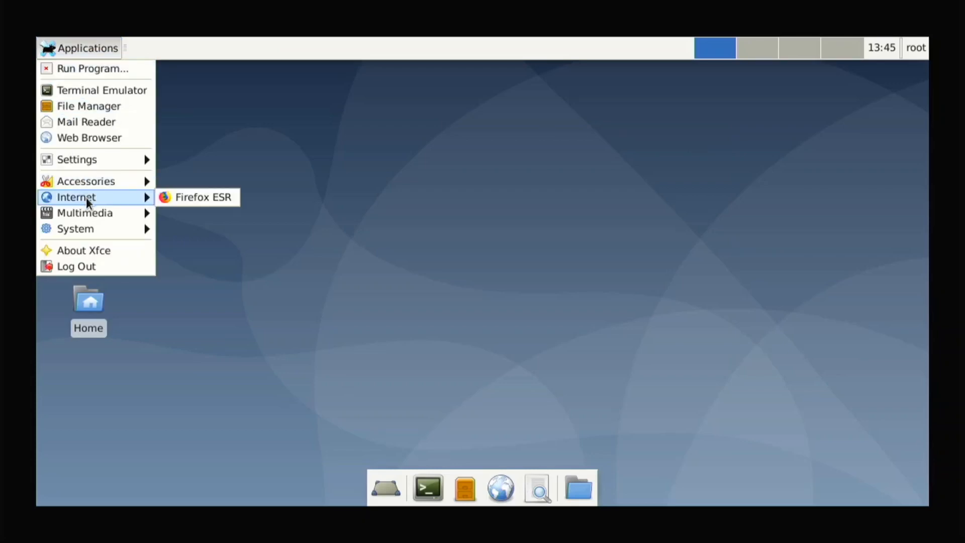
pyautogui.click(210, 190)
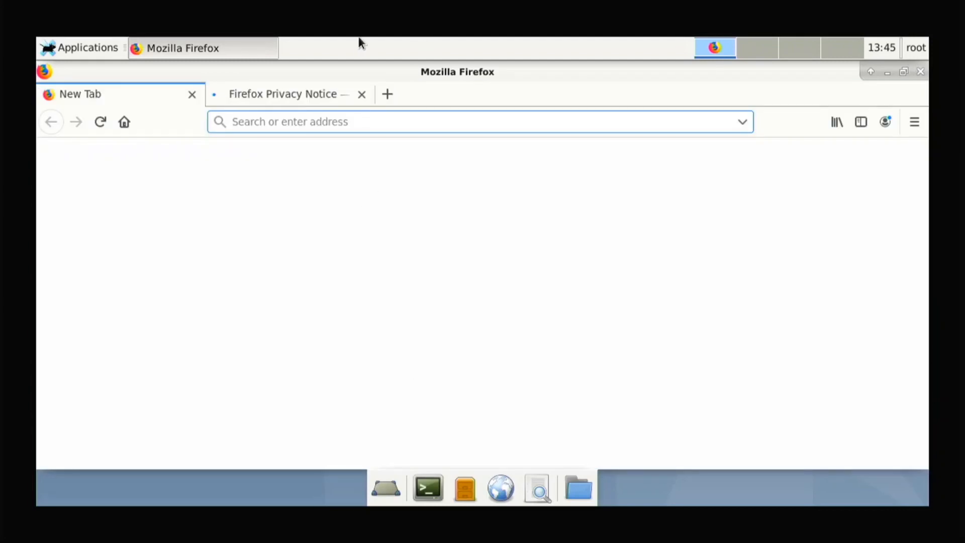
# Go to amazon.com, view the renewed Blendtec Total Classic blender listing, then begin a new address
pyautogui.click(361, 94)
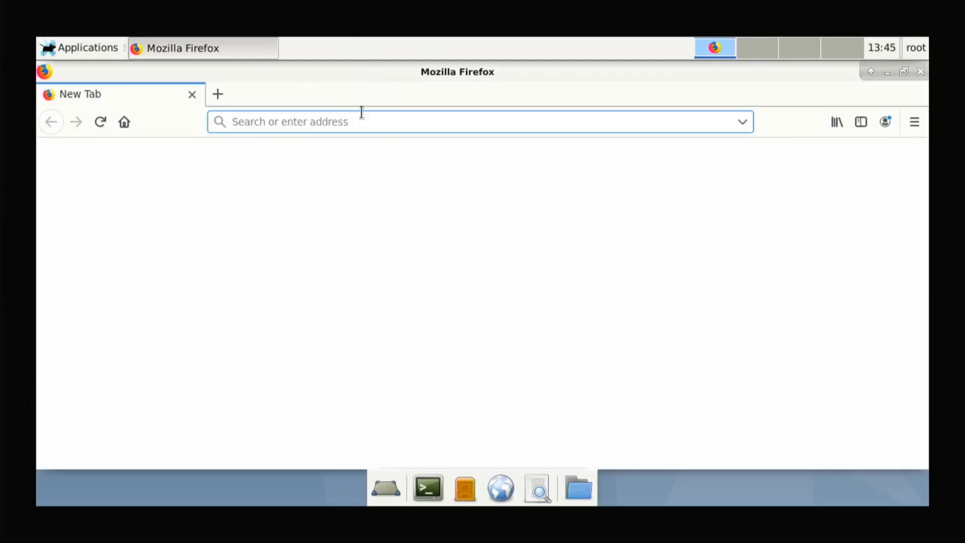
pyautogui.write('amaz')
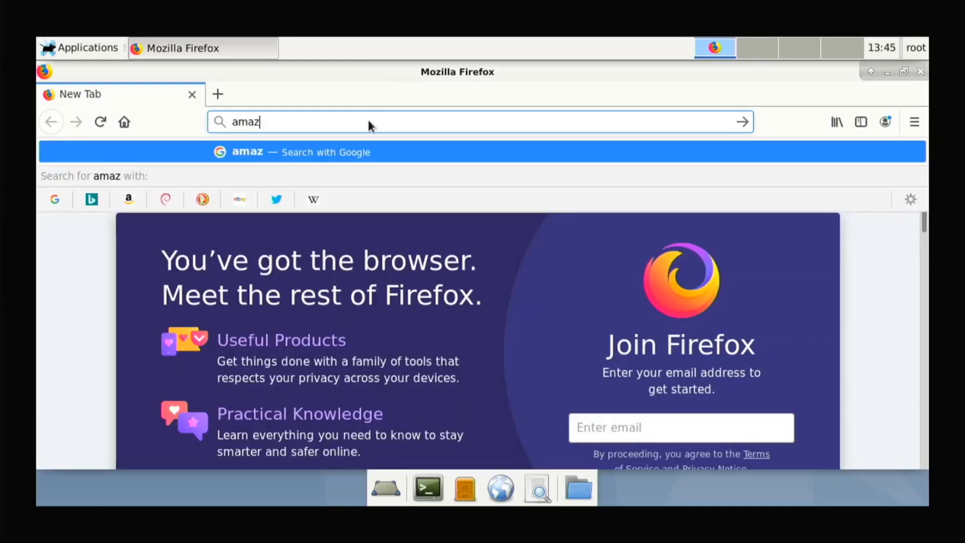
pyautogui.write('on.com')
pyautogui.press('Return')
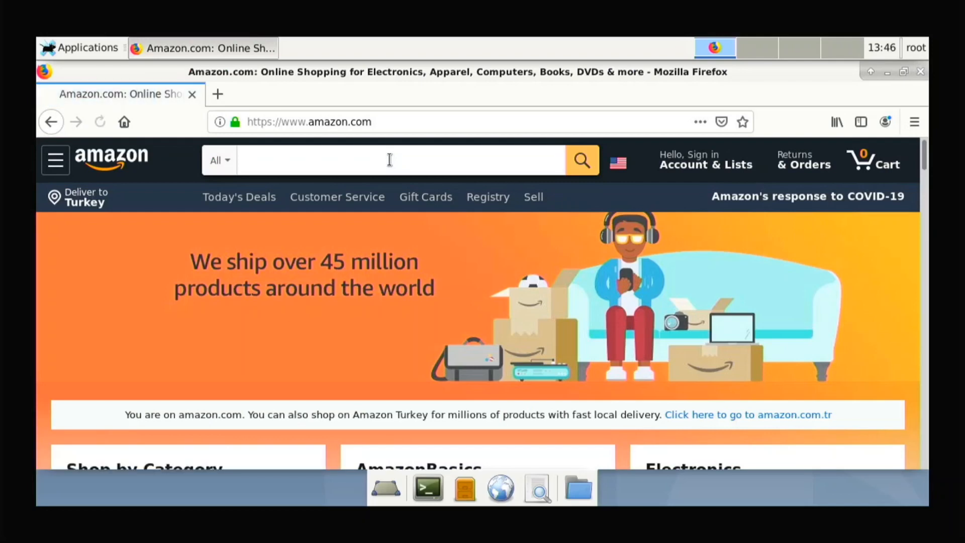
pyautogui.scroll(-1, 498, 189)
pyautogui.scroll(-5, 518, 196)
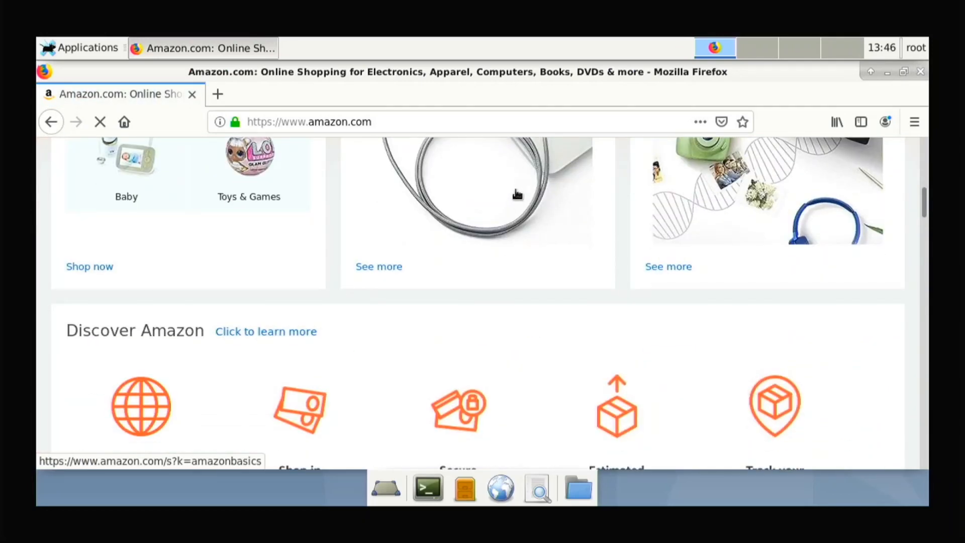
pyautogui.scroll(-3, 553, 198)
pyautogui.scroll(-4, 457, 352)
pyautogui.scroll(2, 455, 352)
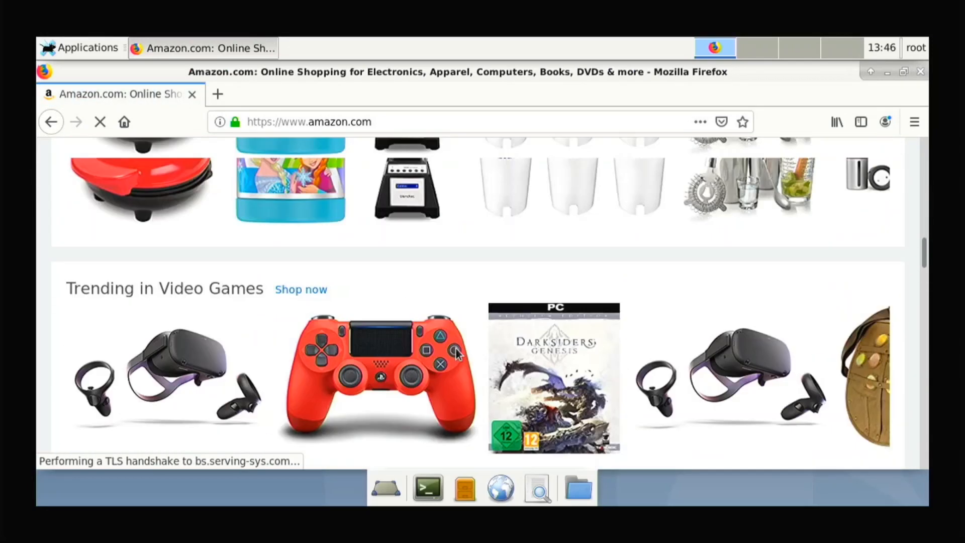
pyautogui.scroll(2, 456, 352)
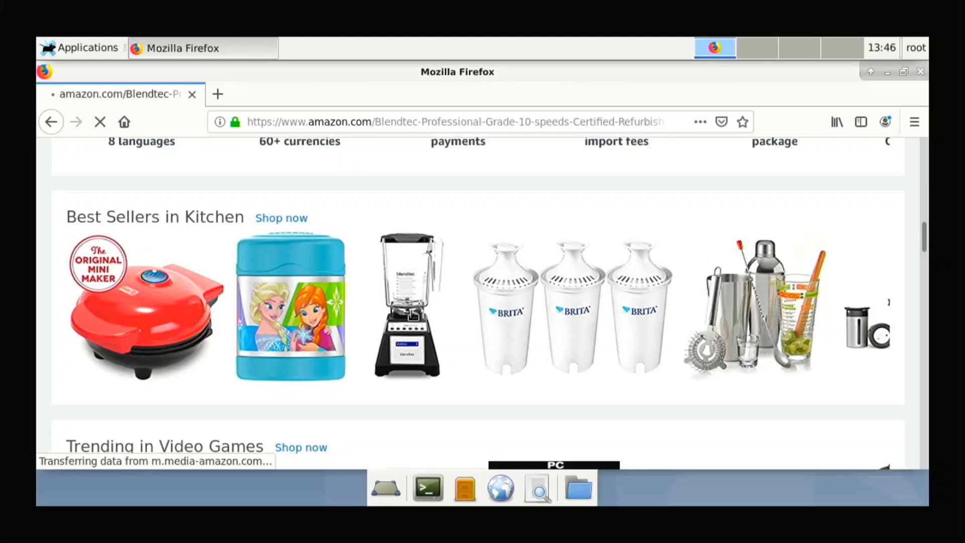
pyautogui.scroll(-5, 412, 316)
pyautogui.scroll(-3, 411, 311)
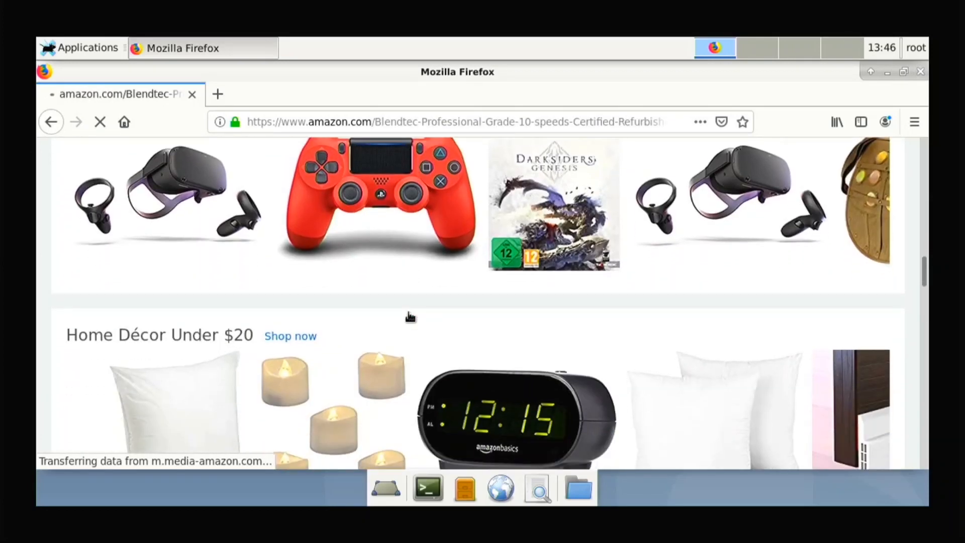
pyautogui.scroll(8, 408, 313)
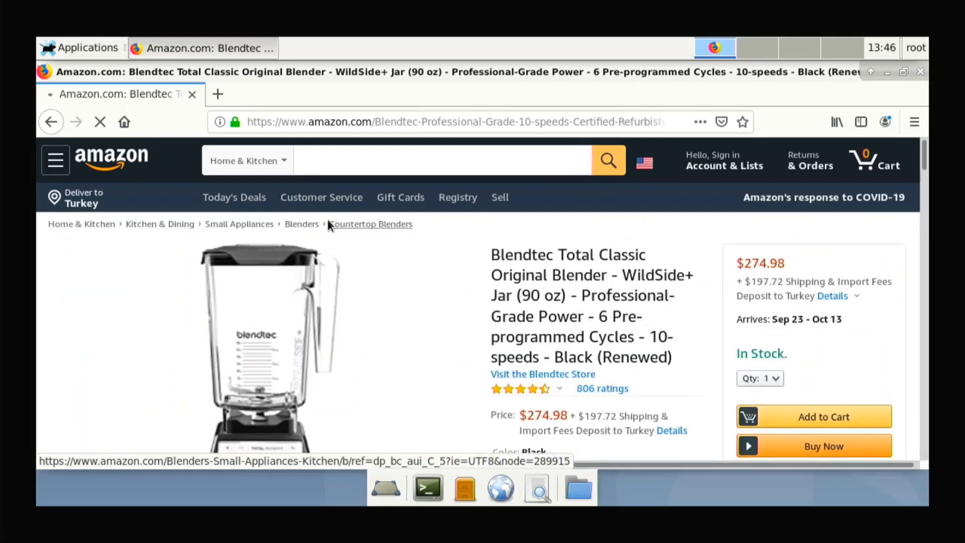
pyautogui.scroll(-3, 327, 222)
pyautogui.scroll(-4, 339, 241)
pyautogui.scroll(-3, 344, 240)
pyautogui.scroll(-4, 344, 239)
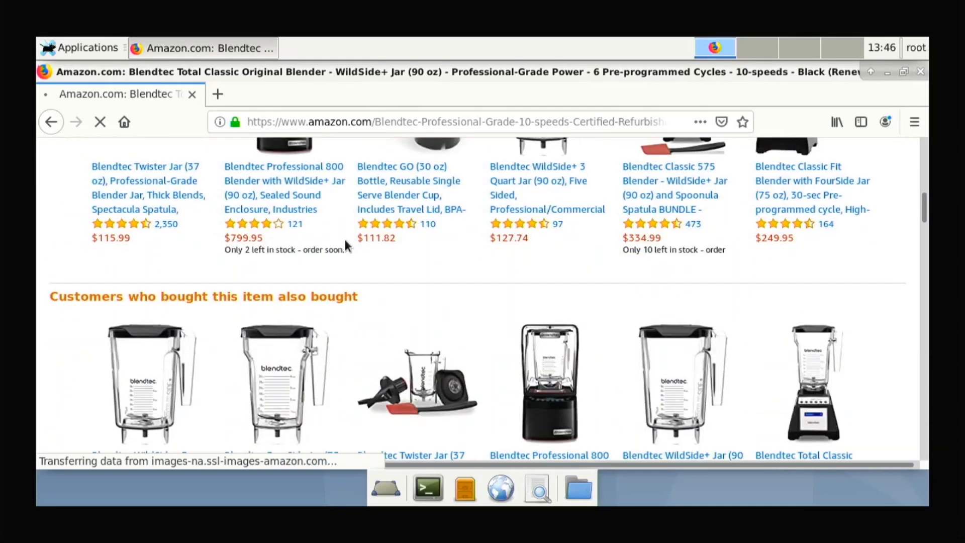
pyautogui.scroll(-4, 348, 240)
pyautogui.scroll(-4, 347, 245)
pyautogui.scroll(-2, 345, 243)
pyautogui.scroll(2, 345, 242)
pyautogui.scroll(3, 342, 239)
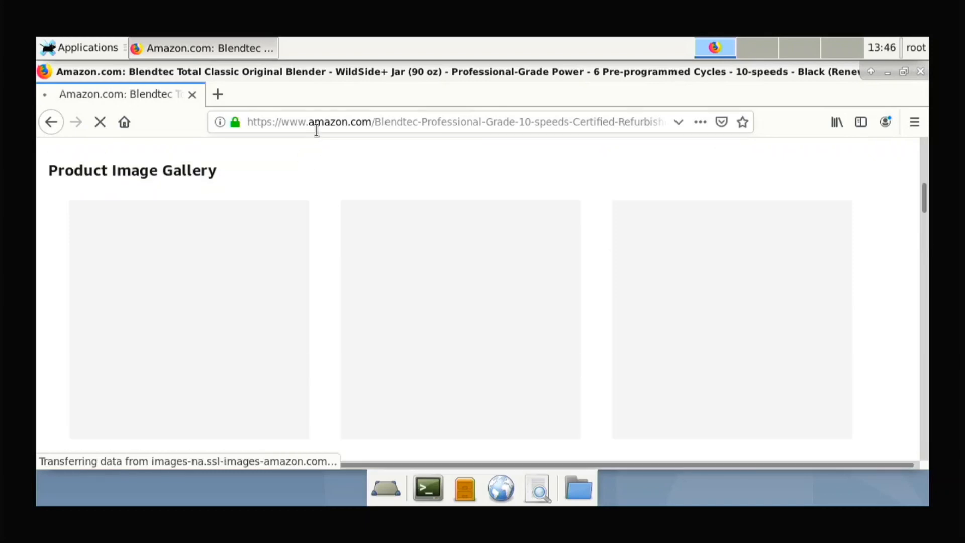
pyautogui.click(320, 121)
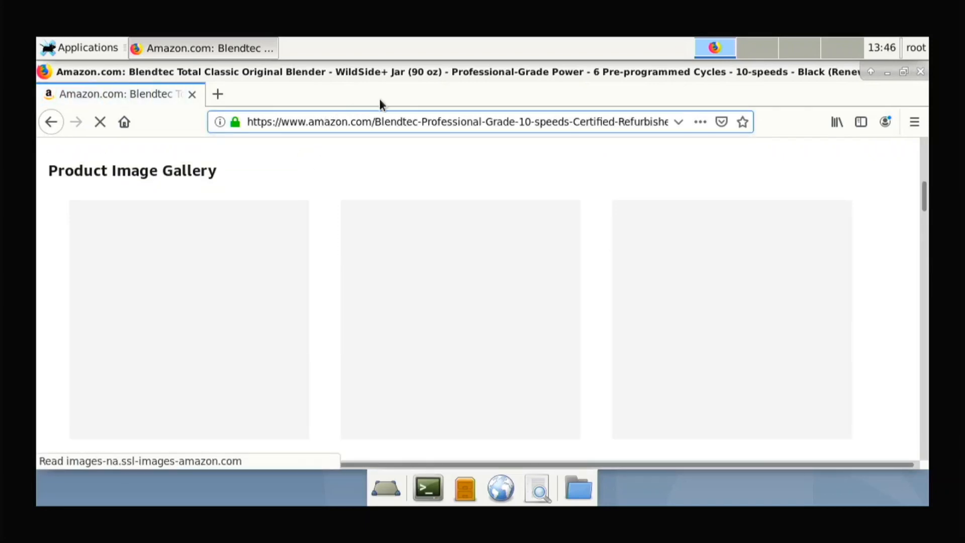
# Search Google for youtube and follow the result to the YouTube home page
pyautogui.hotkey('ctrl', 'a')
pyautogui.press('BackSpace')
pyautogui.write('yo')
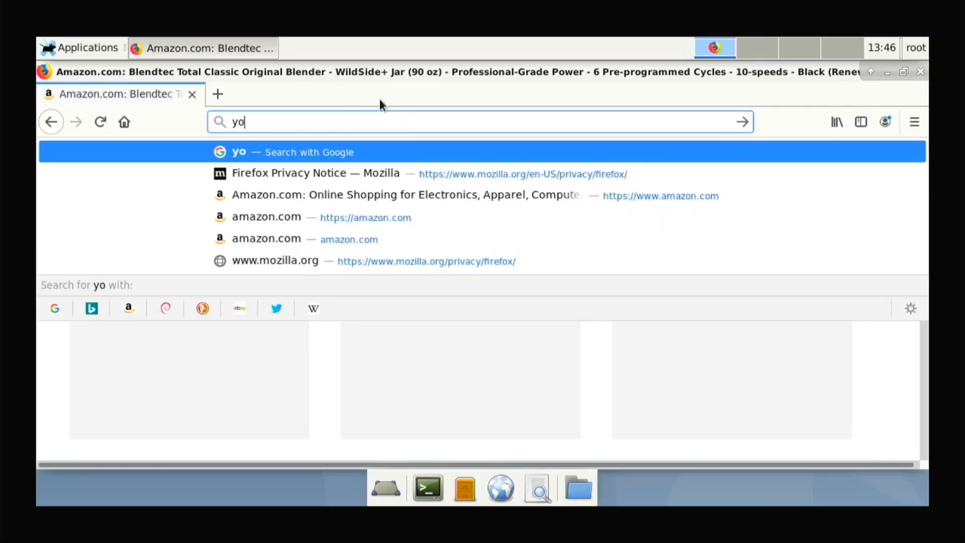
pyautogui.write('youtbe')
pyautogui.press('Return')
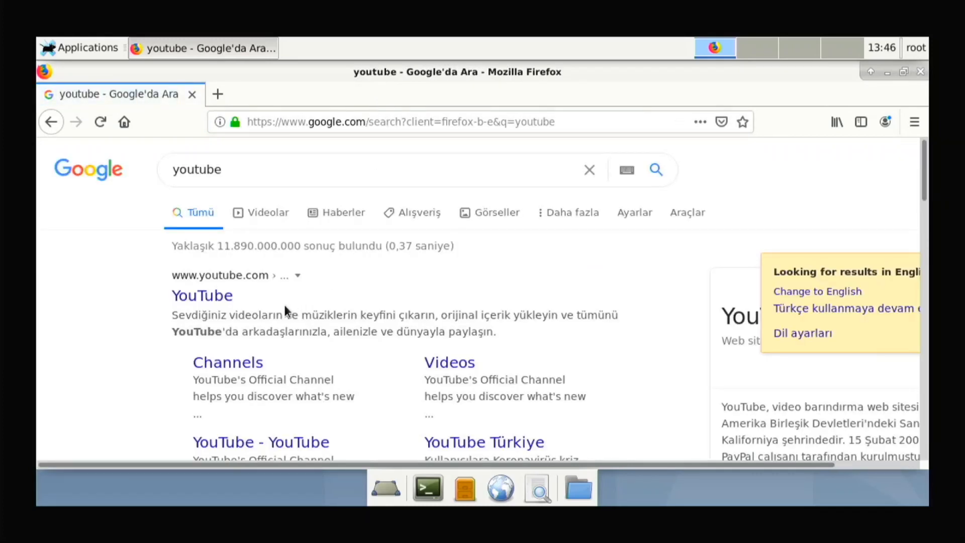
pyautogui.click(227, 295)
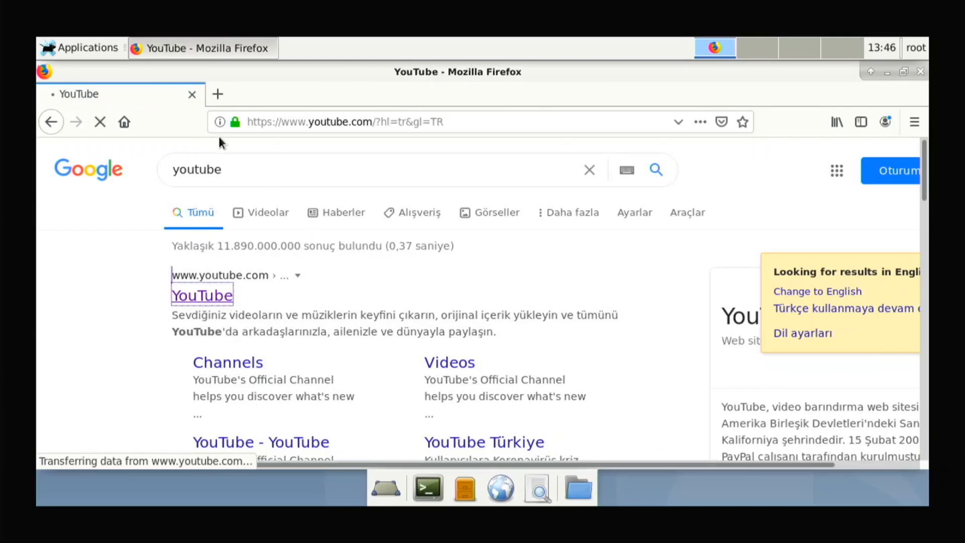
pyautogui.rightClick(227, 45)
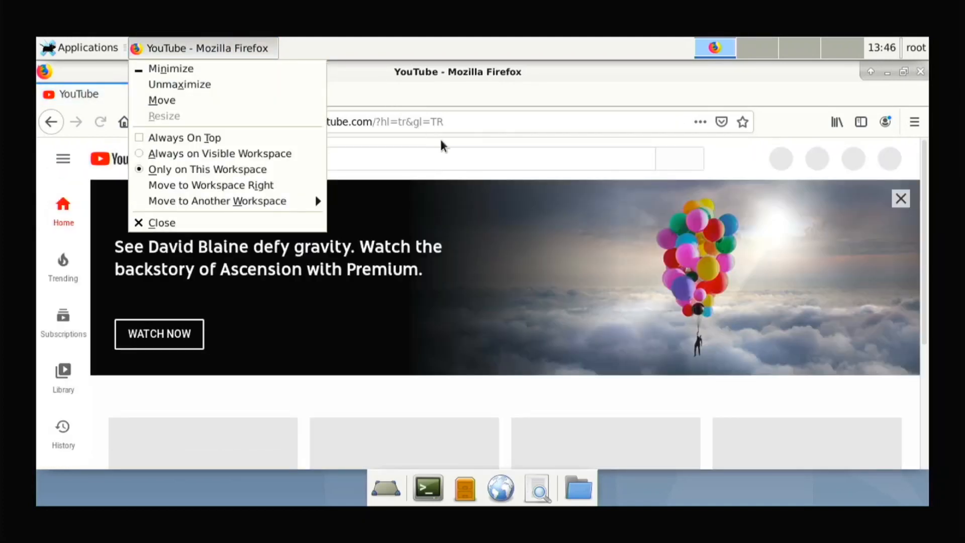
pyautogui.click(435, 154)
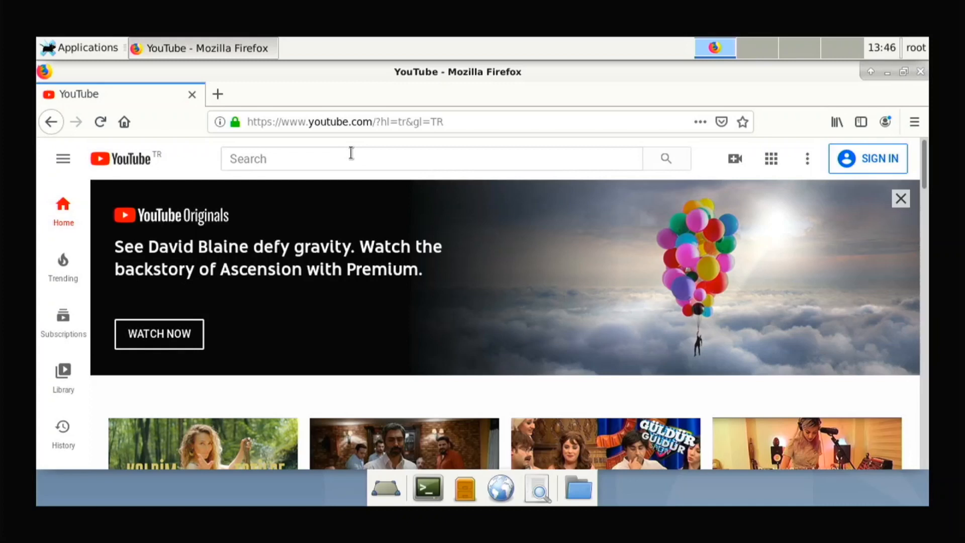
# Search YouTube for big buck bunny, play the 60fps 4K video full screen, then close Firefox
pyautogui.click(334, 163)
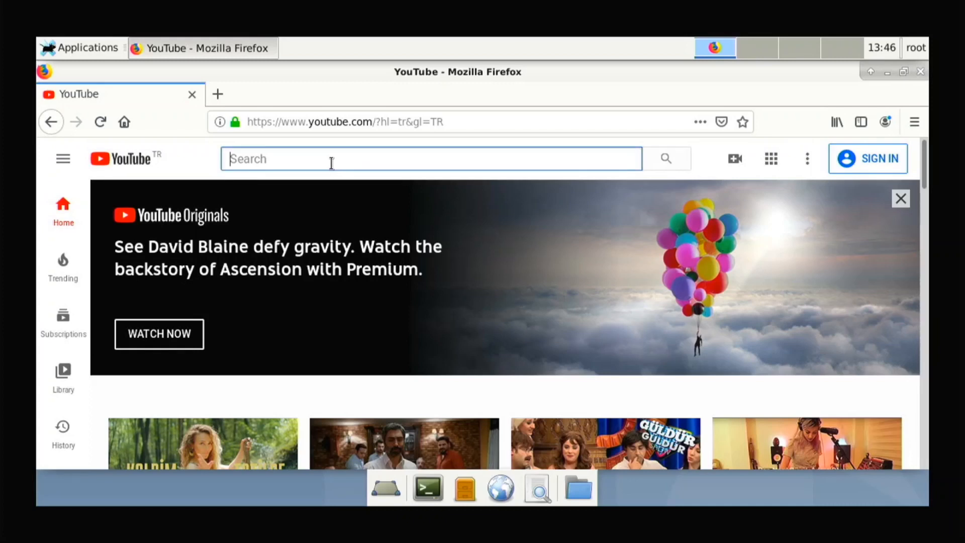
pyautogui.write('big buck bunny')
pyautogui.press('Return')
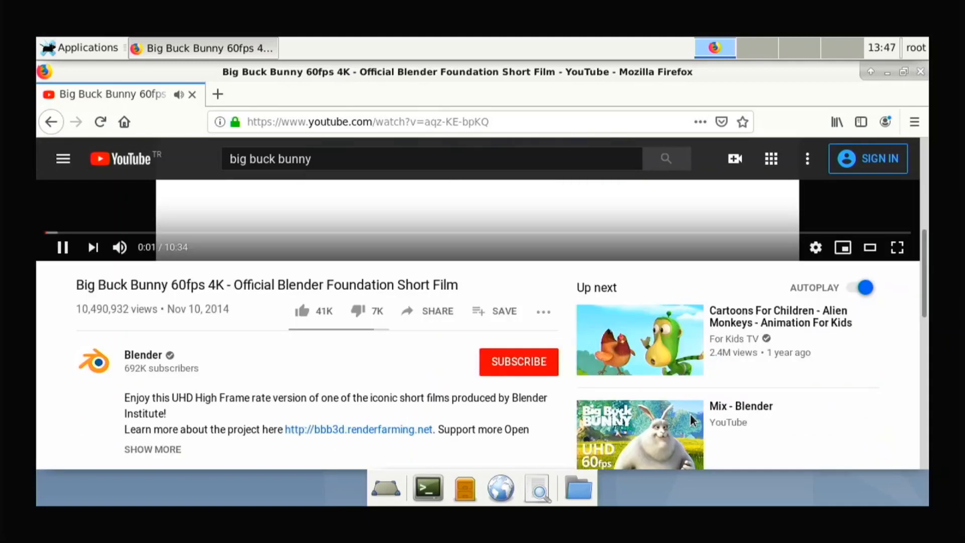
pyautogui.scroll(2, 791, 328)
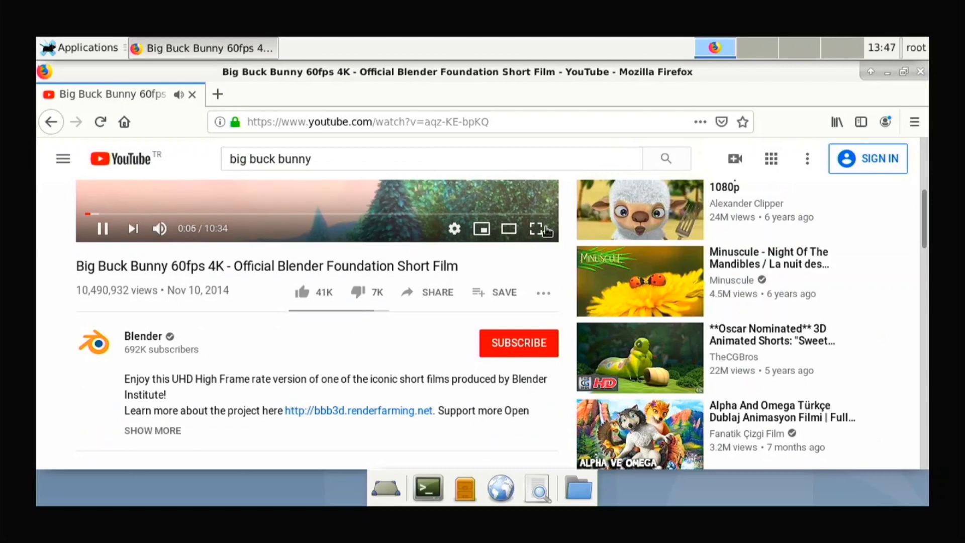
pyautogui.click(536, 228)
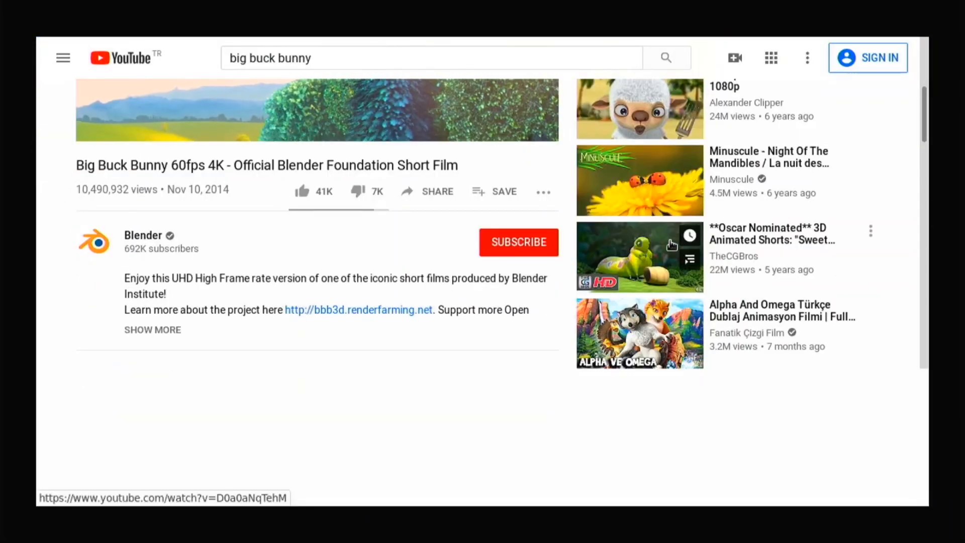
pyautogui.press('f')
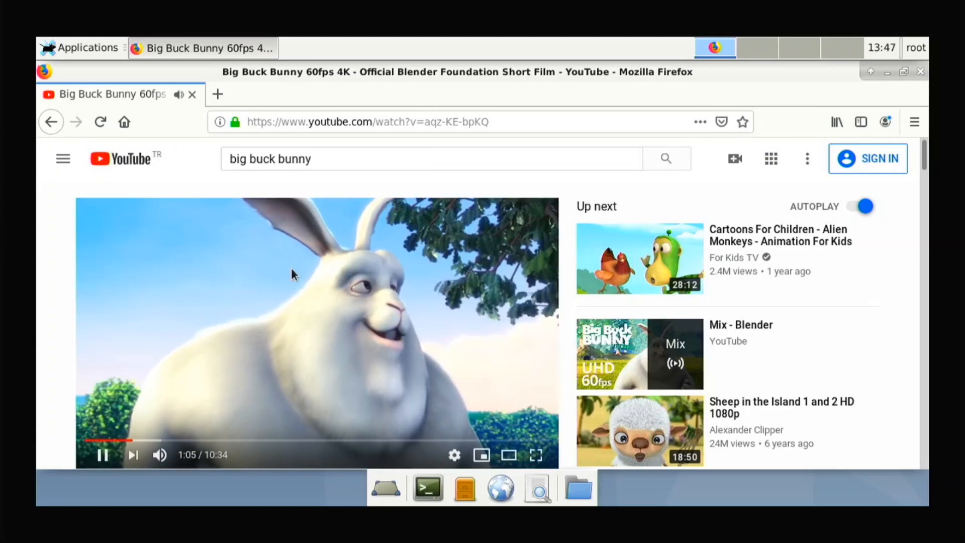
pyautogui.click(921, 71)
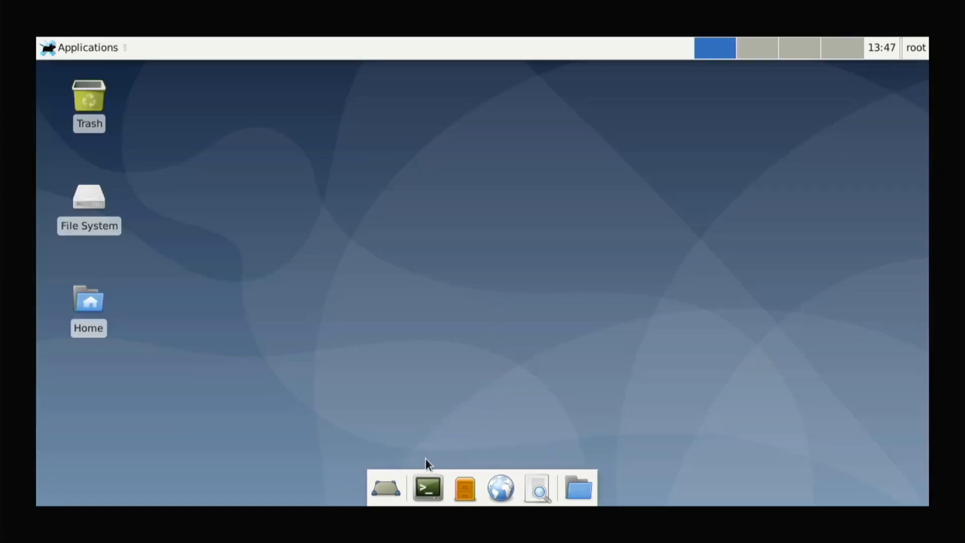
# In a new terminal, run apt install neofetch, correcting the package-name typo, and confirm with y
pyautogui.click(422, 487)
pyautogui.write('apt install neofecth')
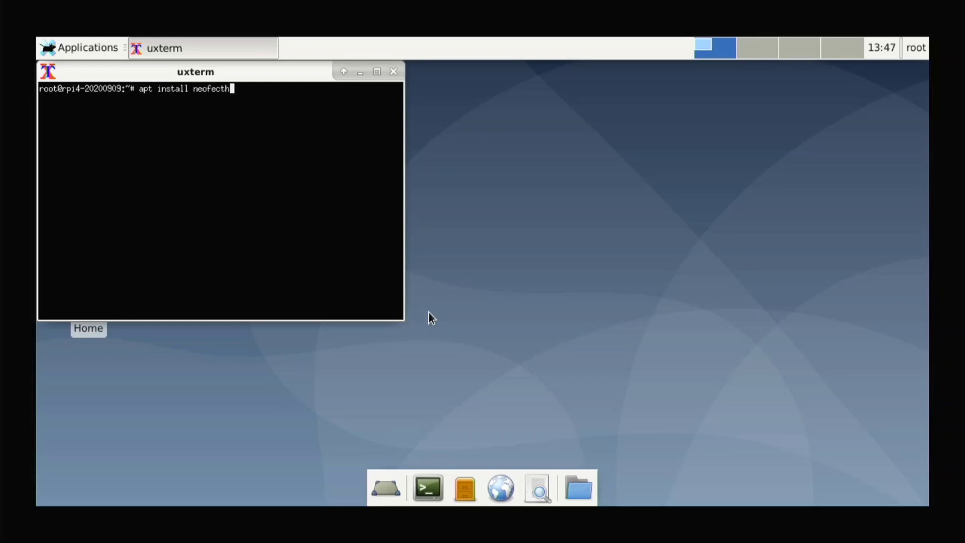
pyautogui.press('Return')
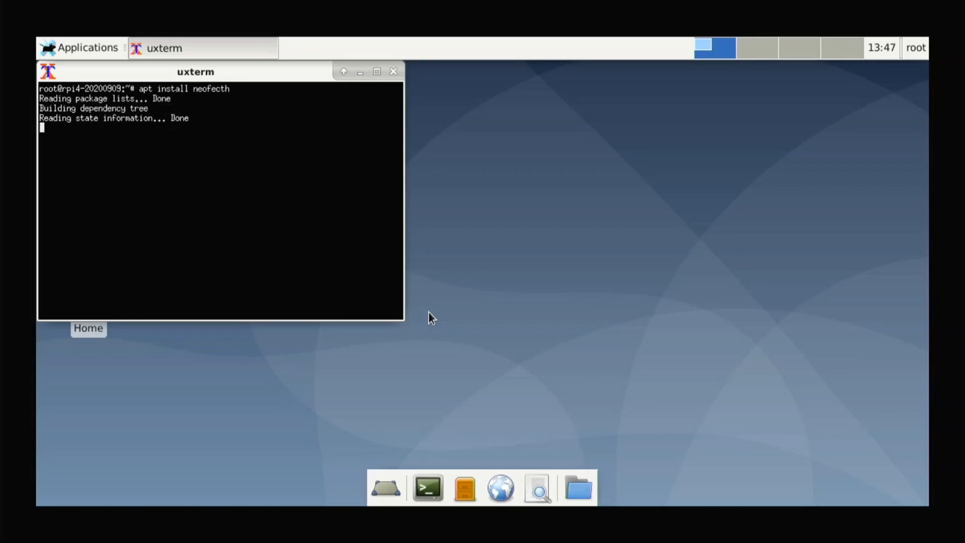
pyautogui.press('Up')
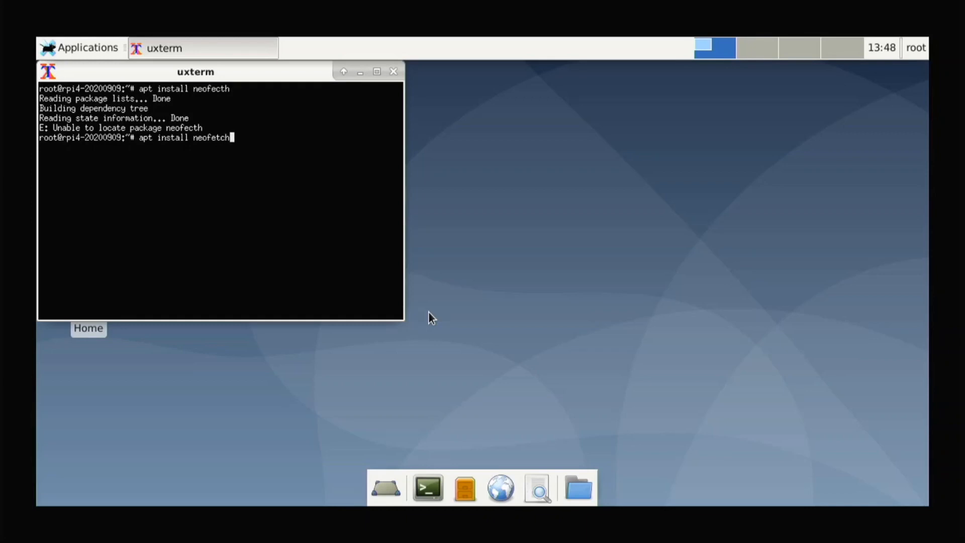
pyautogui.press('Return')
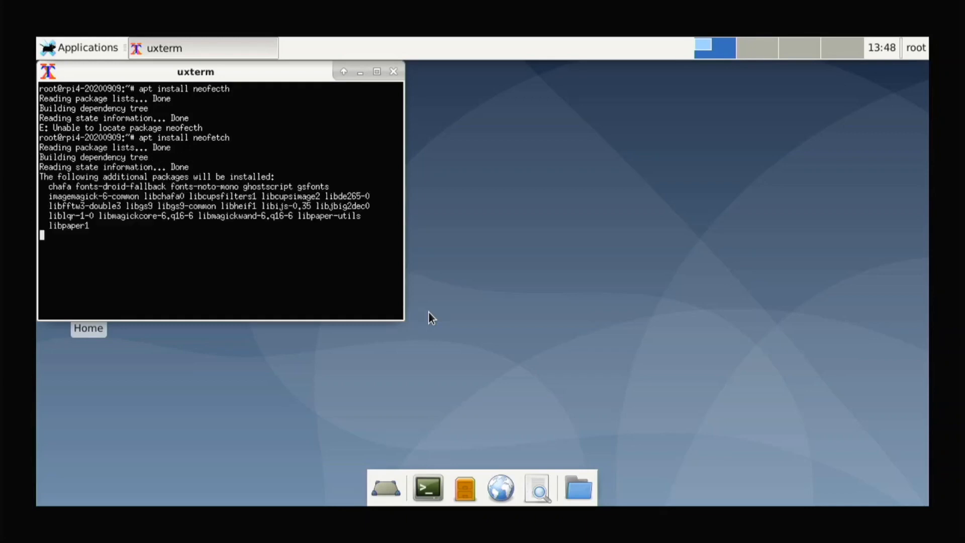
pyautogui.write('y')
pyautogui.press('Return')
pyautogui.write('neofet')
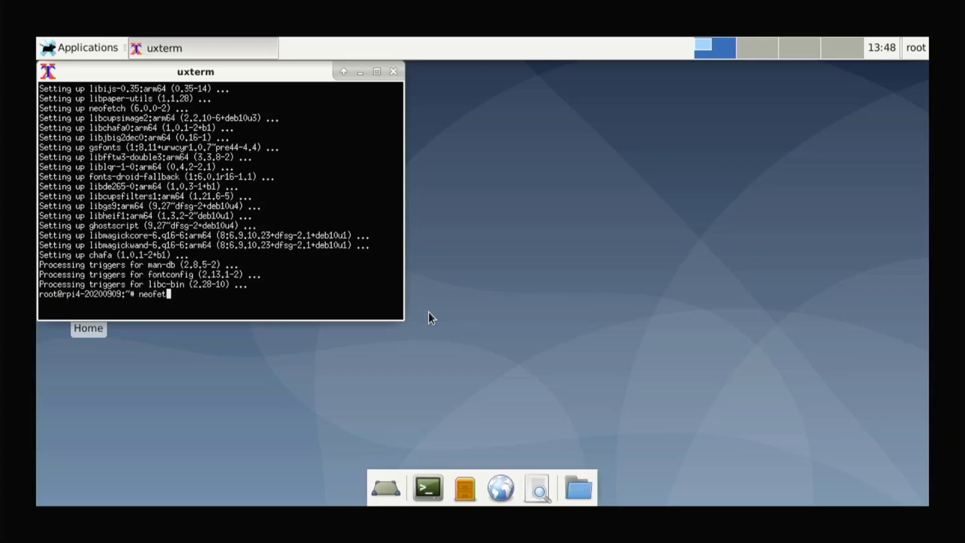
pyautogui.write('ch')
# Run neofetch to display the system summary
pyautogui.press('Return')
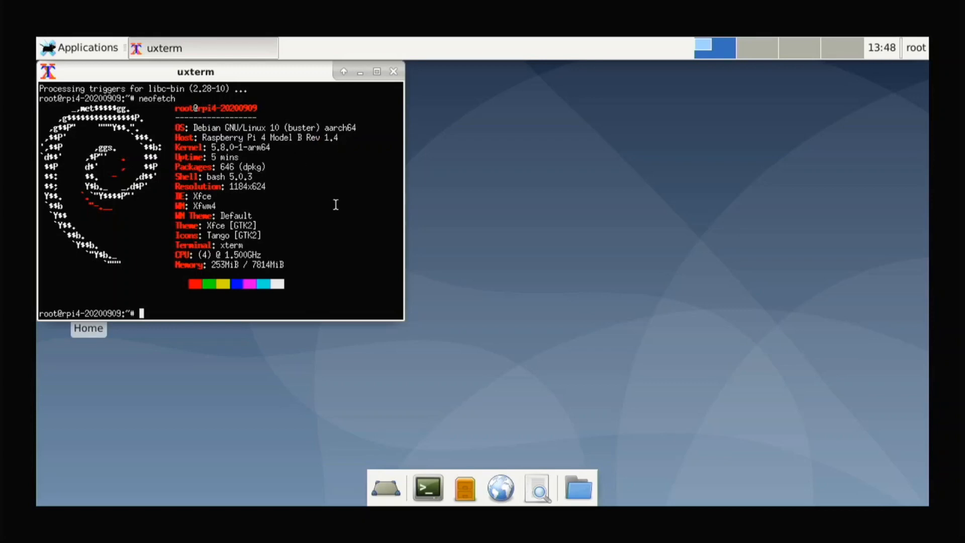
# Highlight the neofetch Packages count, clear the selection, and close uxterm
pyautogui.moveTo(242, 167); pyautogui.dragTo(201, 166)
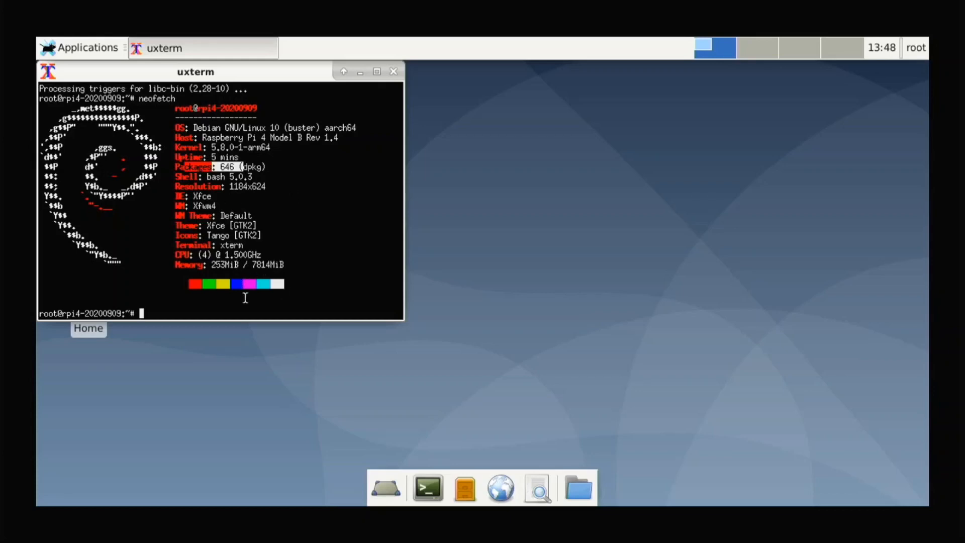
pyautogui.click(61, 155)
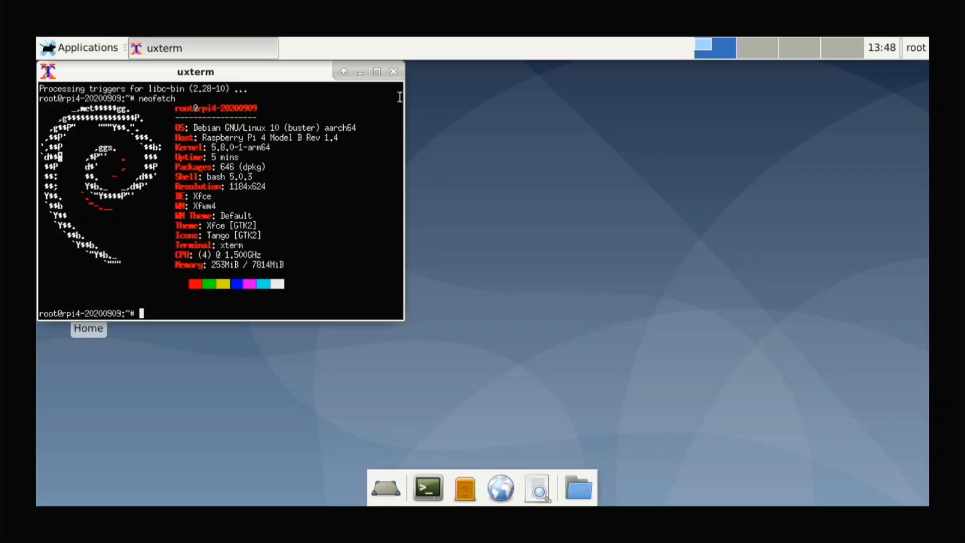
pyautogui.click(393, 71)
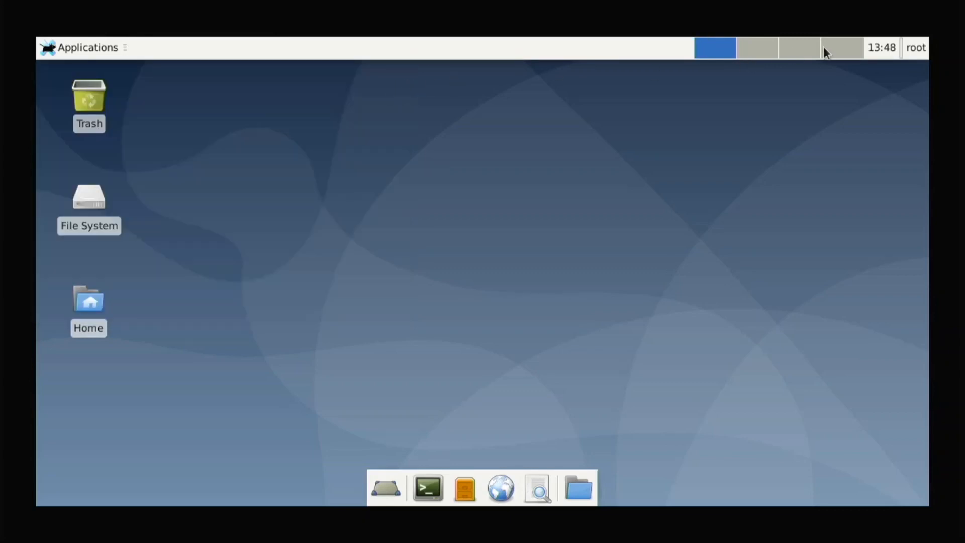